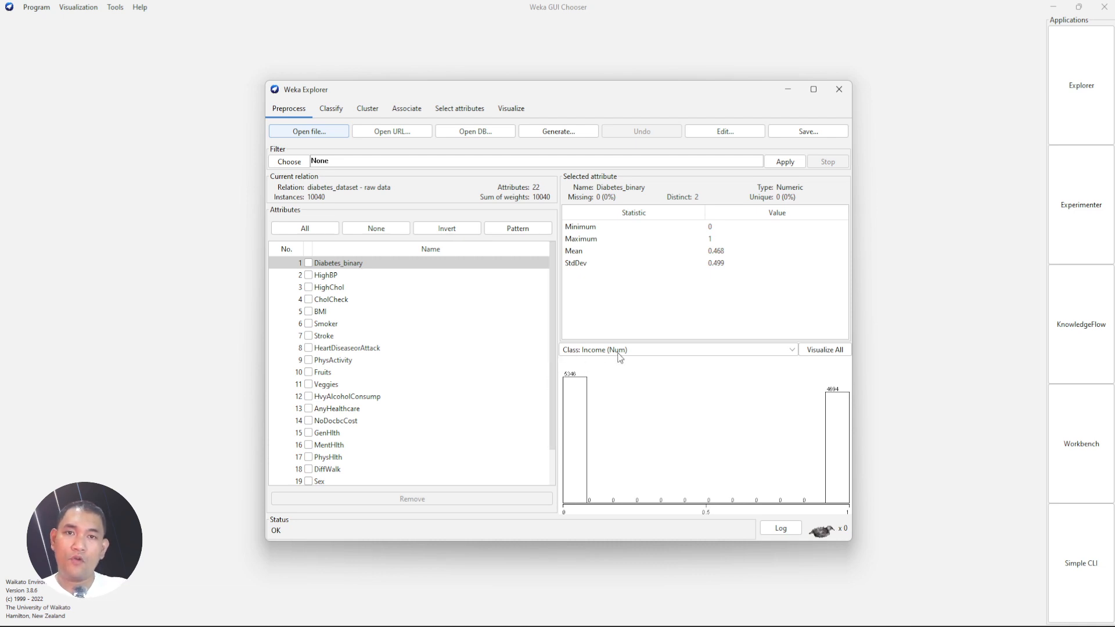
# Look through the full list of attributes in the diabetes dataset, from Diabetes_binary to Income.
pyautogui.moveTo(552, 322); pyautogui.dragTo(555, 370)
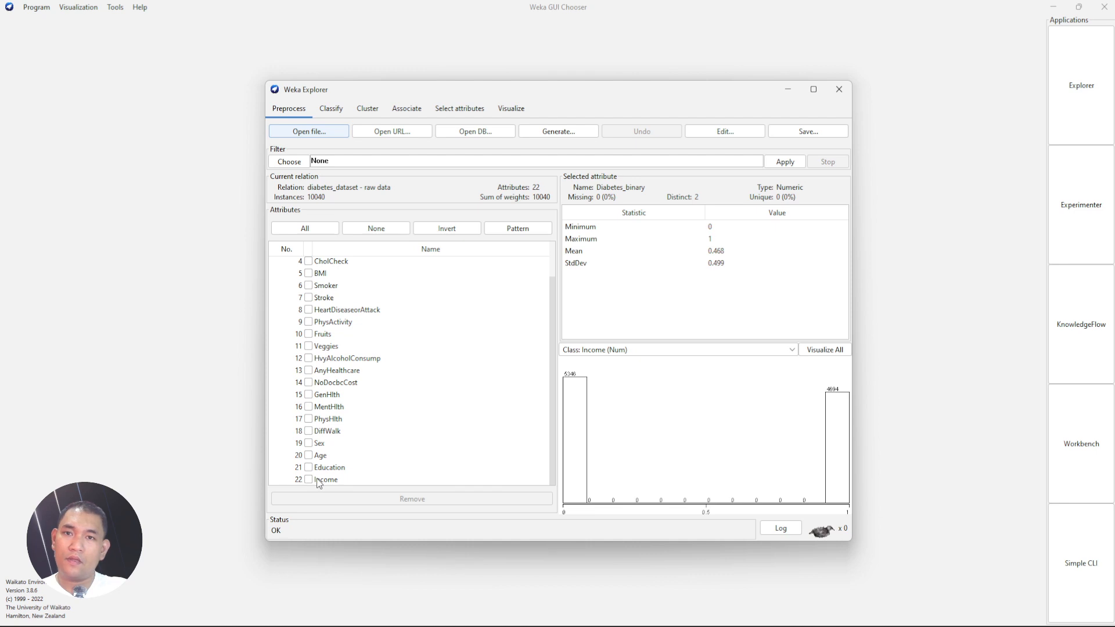
pyautogui.scroll(1, 342, 328)
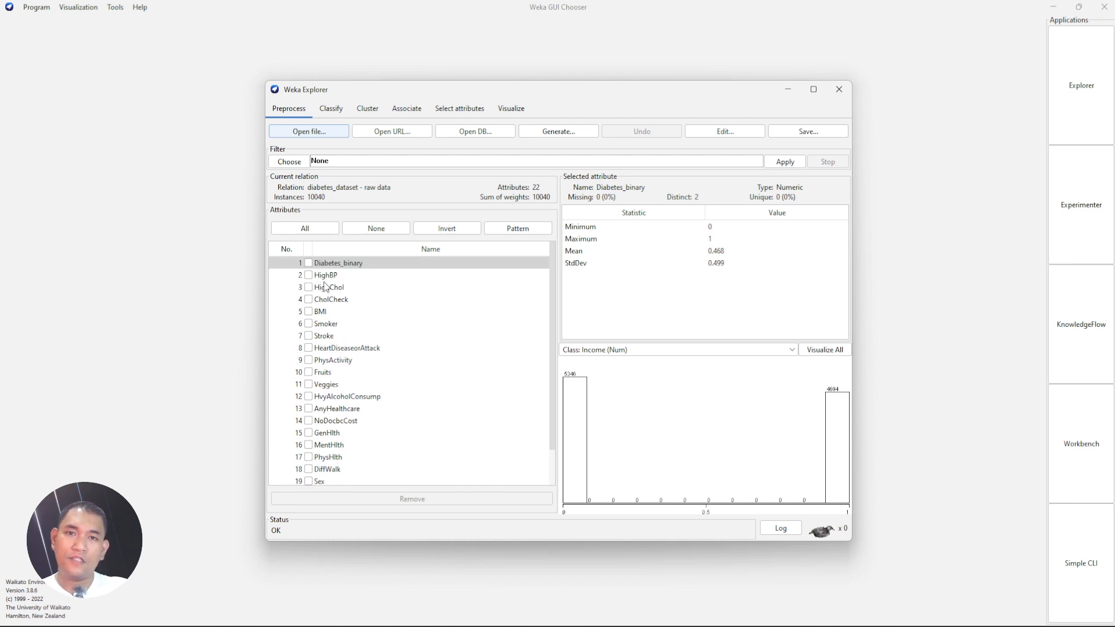
pyautogui.scroll(-1, 371, 384)
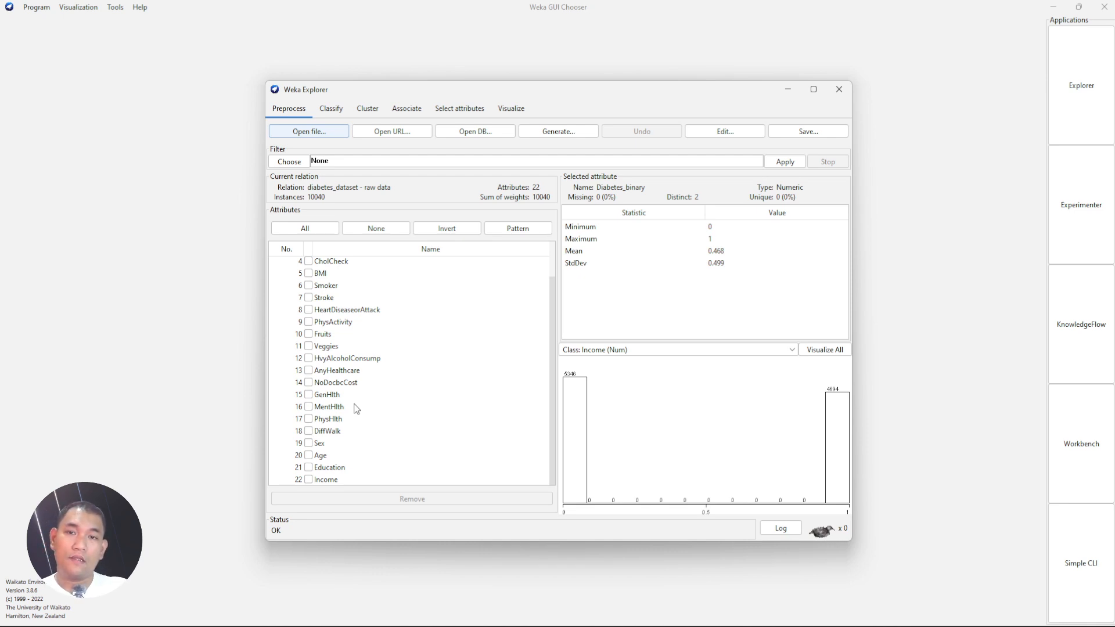
pyautogui.scroll(1, 356, 408)
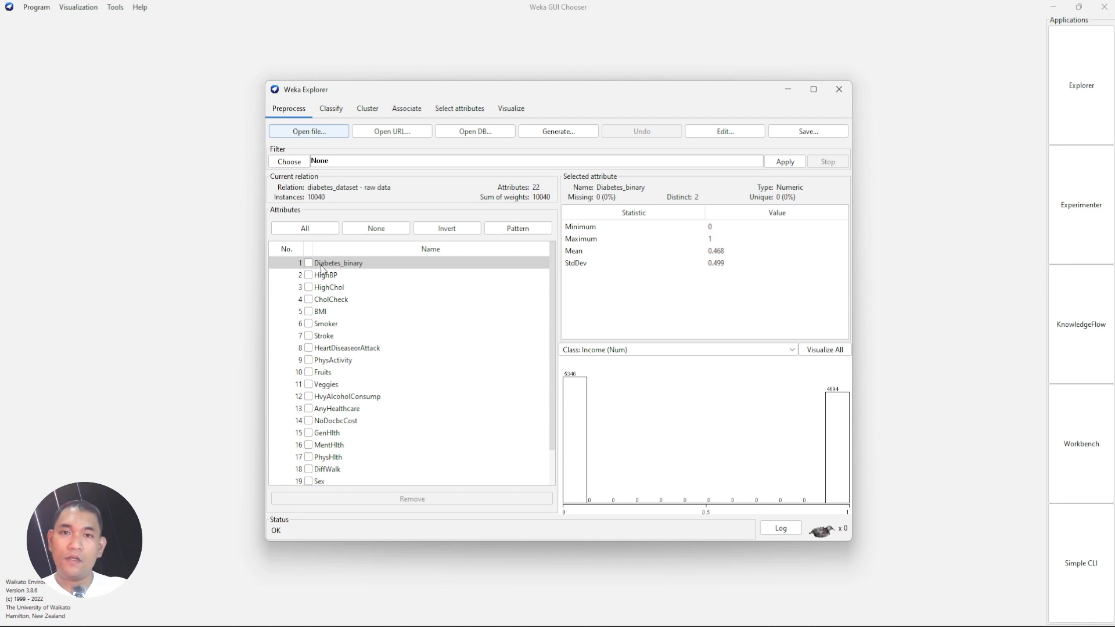
pyautogui.scroll(-1, 352, 363)
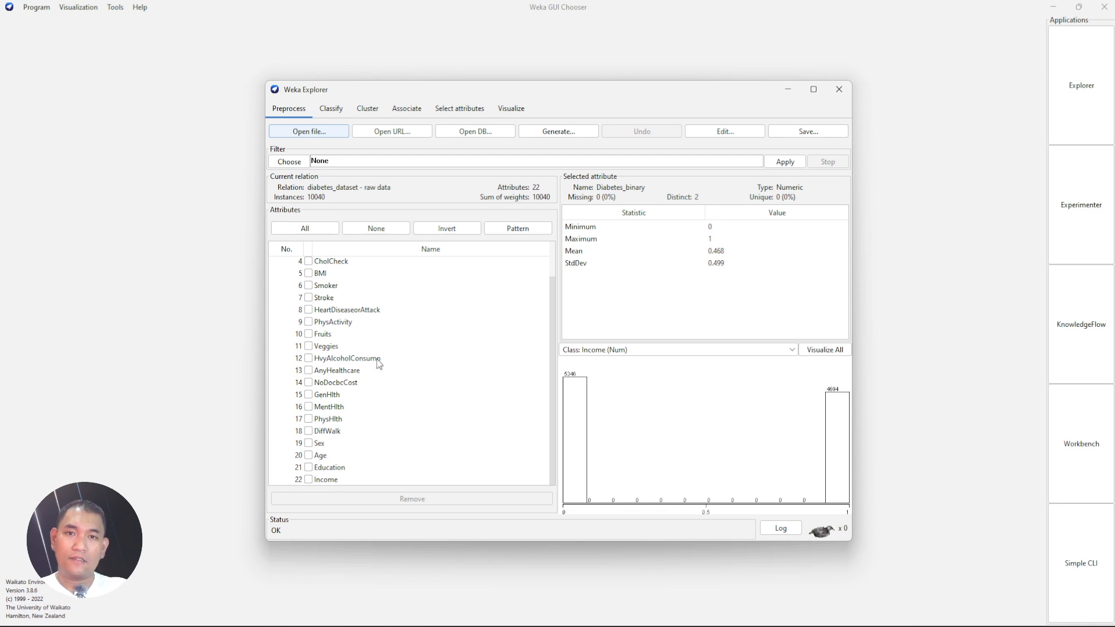
pyautogui.scroll(1, 395, 345)
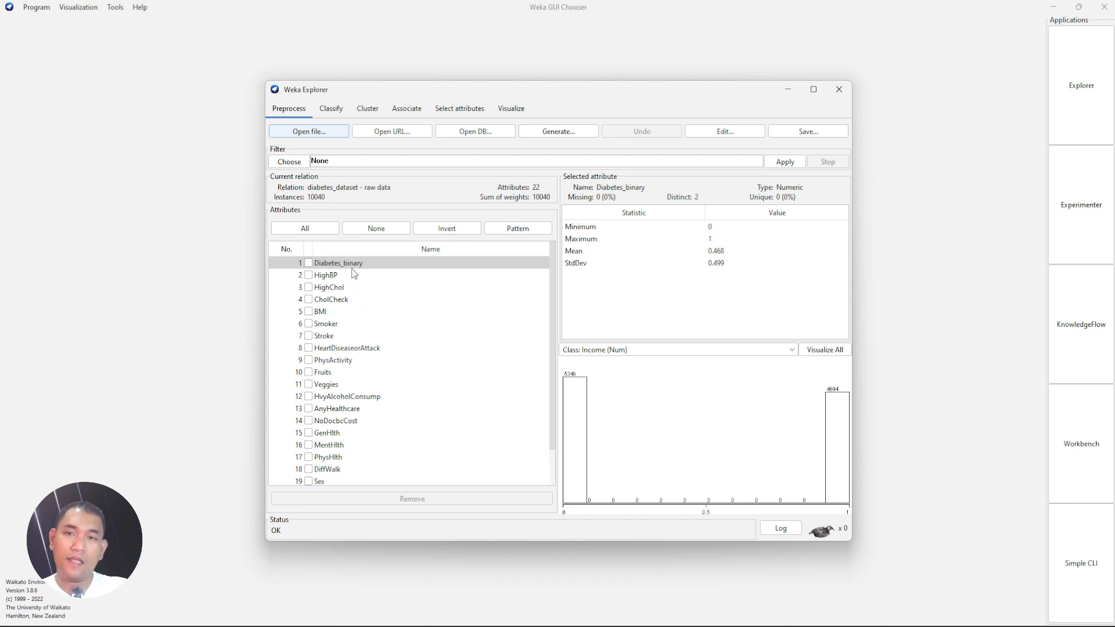
# Edit the dataset so that Diabetes_binary is the class attribute, and save the change.
pyautogui.click(720, 132)
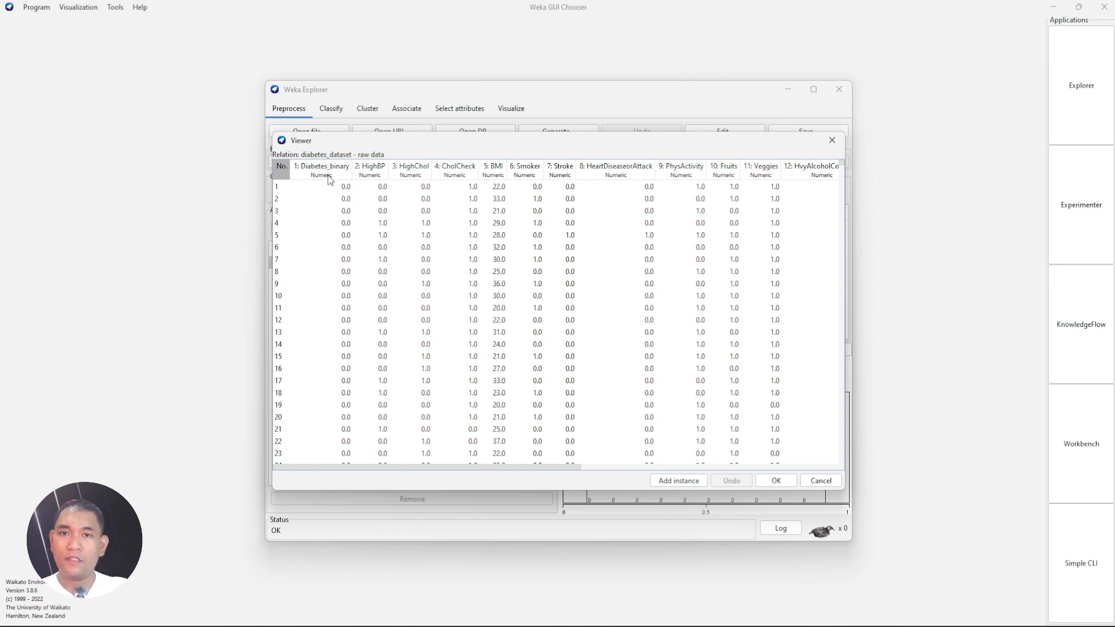
pyautogui.rightClick(328, 177)
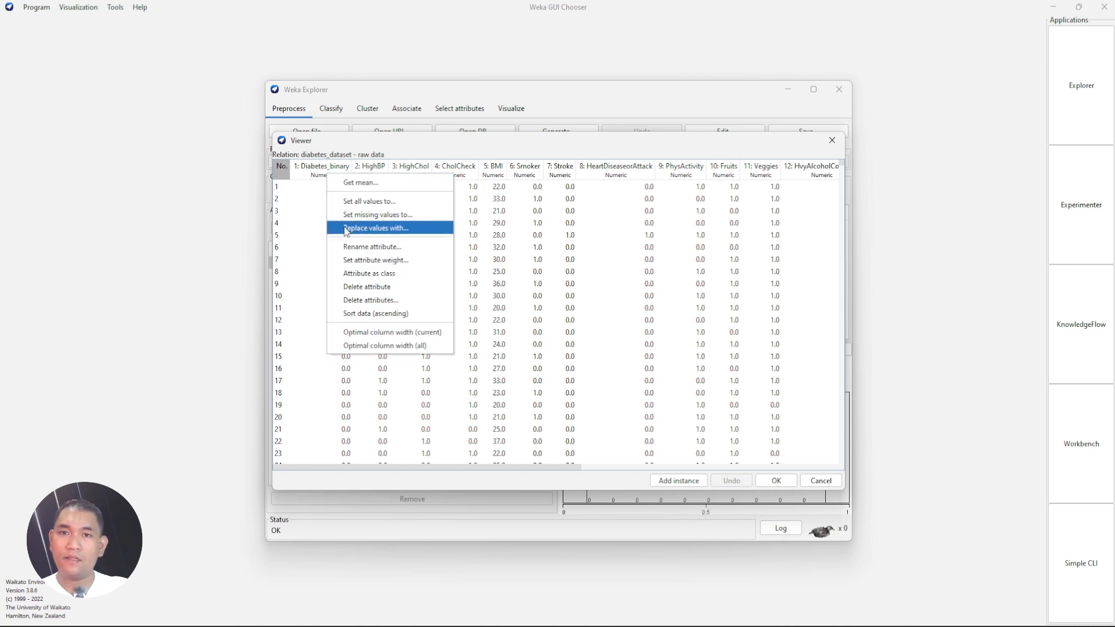
pyautogui.click(358, 284)
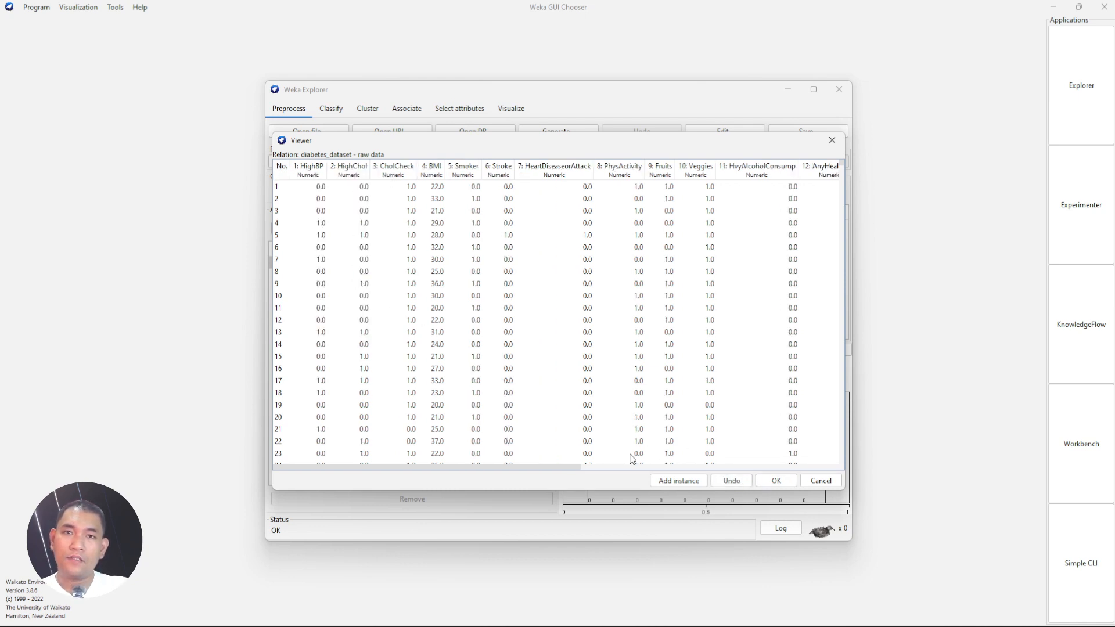
pyautogui.moveTo(559, 465); pyautogui.dragTo(862, 470)
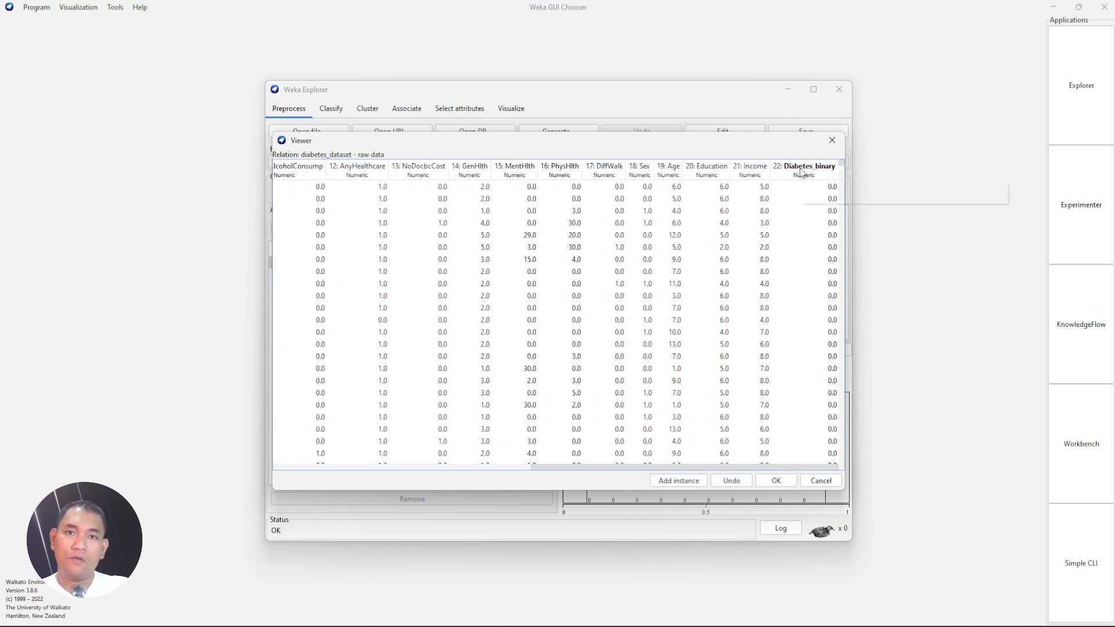
pyautogui.click(776, 480)
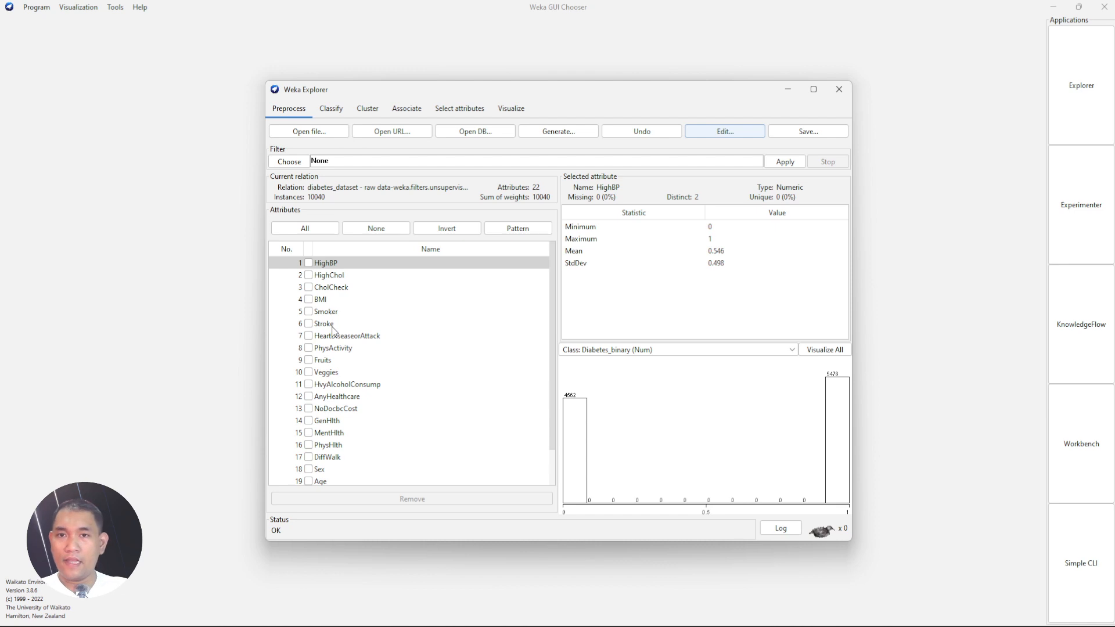
# Compare the value range and distribution of the BMI attribute with those of HighBP.
pyautogui.click(322, 300)
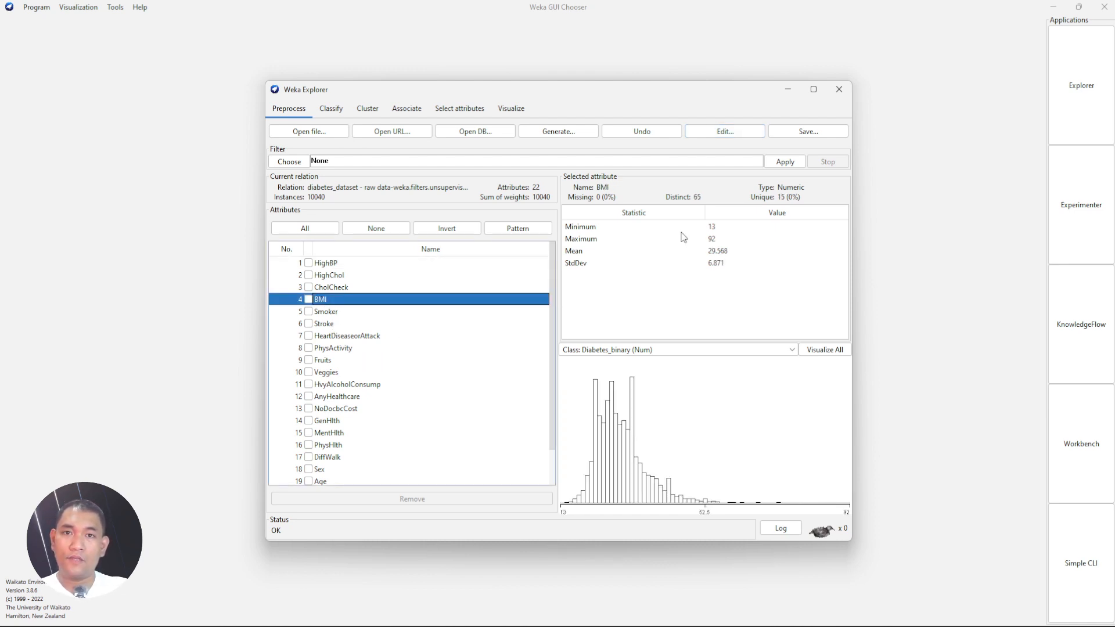
pyautogui.scroll(-1, 361, 382)
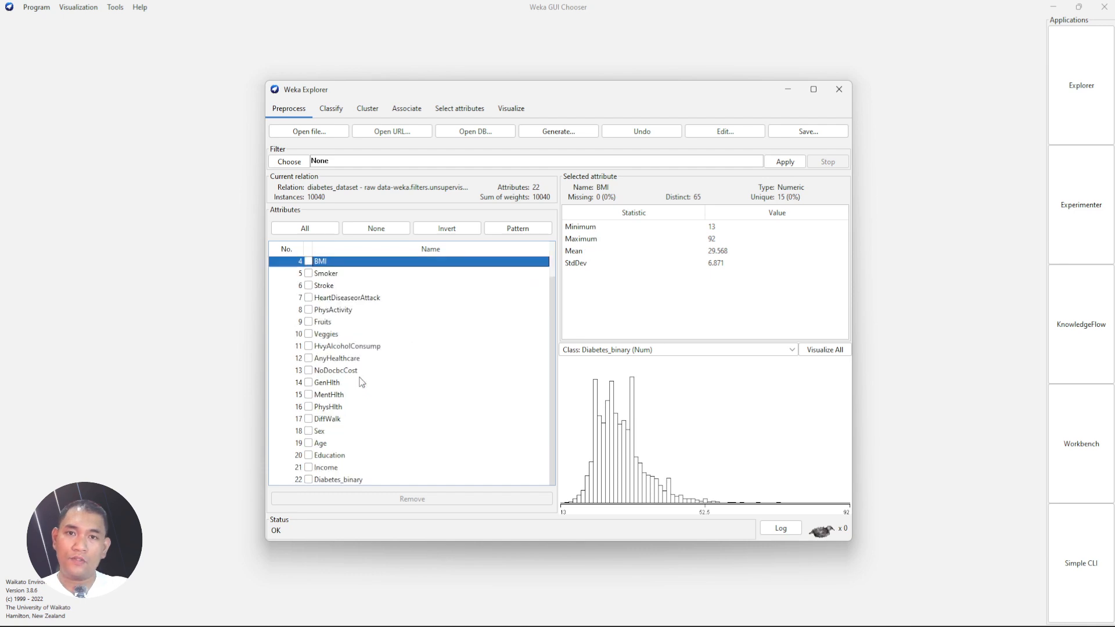
pyautogui.scroll(1, 361, 381)
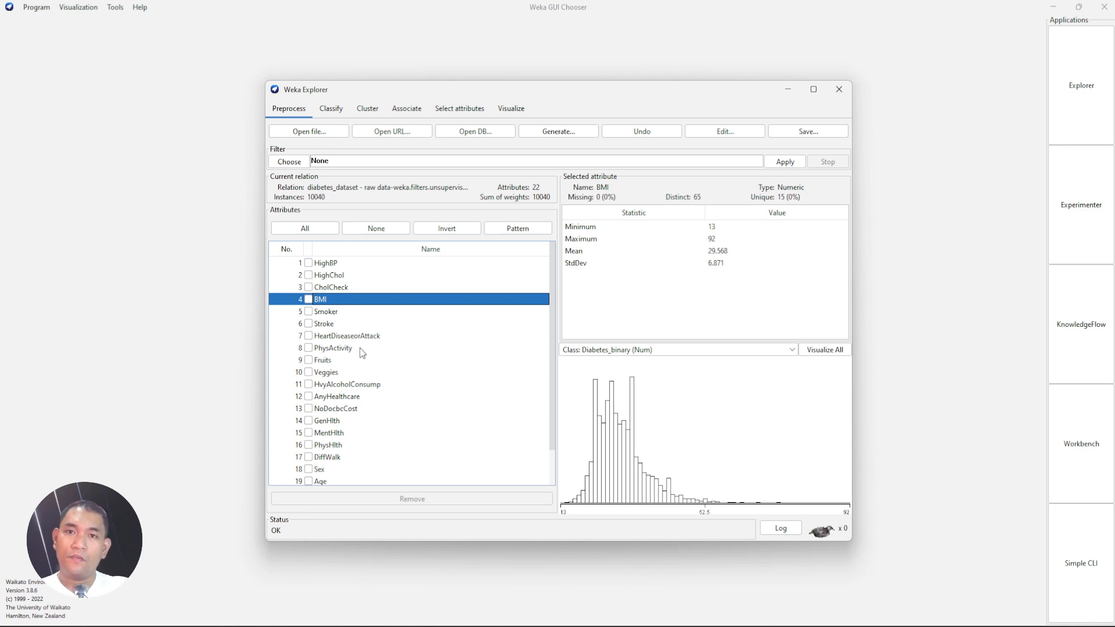
pyautogui.click(326, 264)
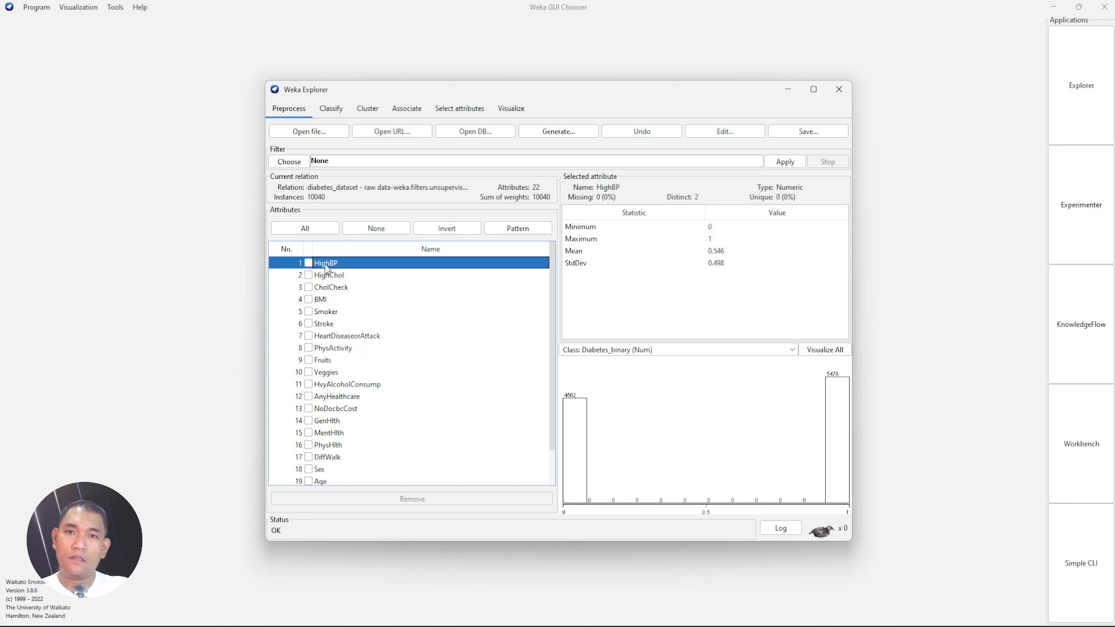
# Apply the unsupervised attribute filter Normalize with its default settings to the dataset and check the BMI statistics.
pyautogui.click(289, 161)
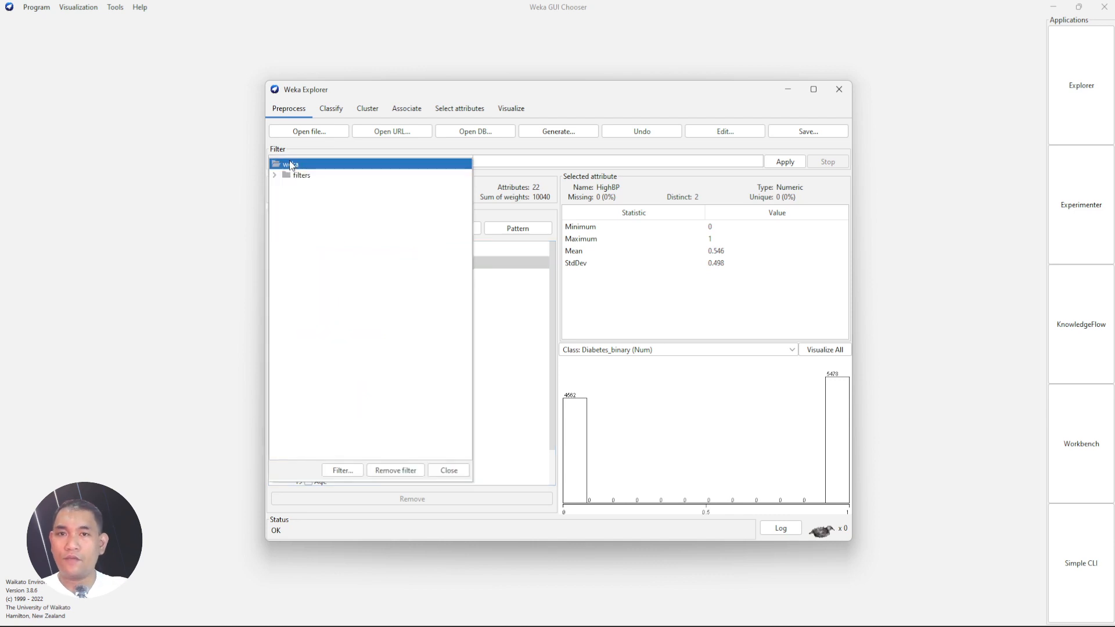
pyautogui.click(275, 176)
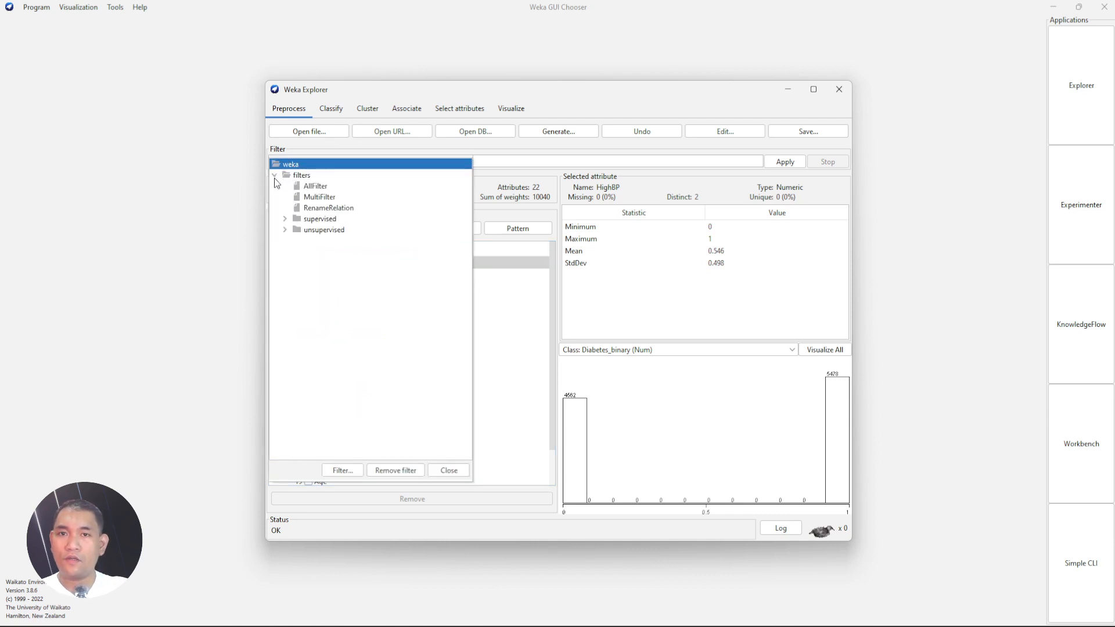
pyautogui.click(285, 229)
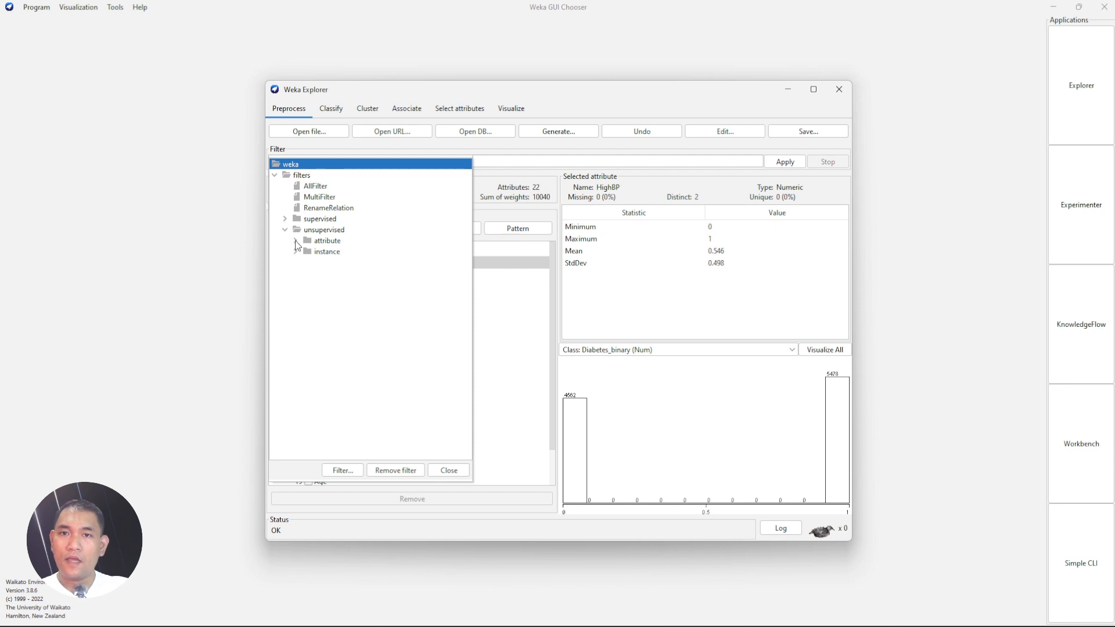
pyautogui.click(295, 240)
pyautogui.scroll(-3, 343, 371)
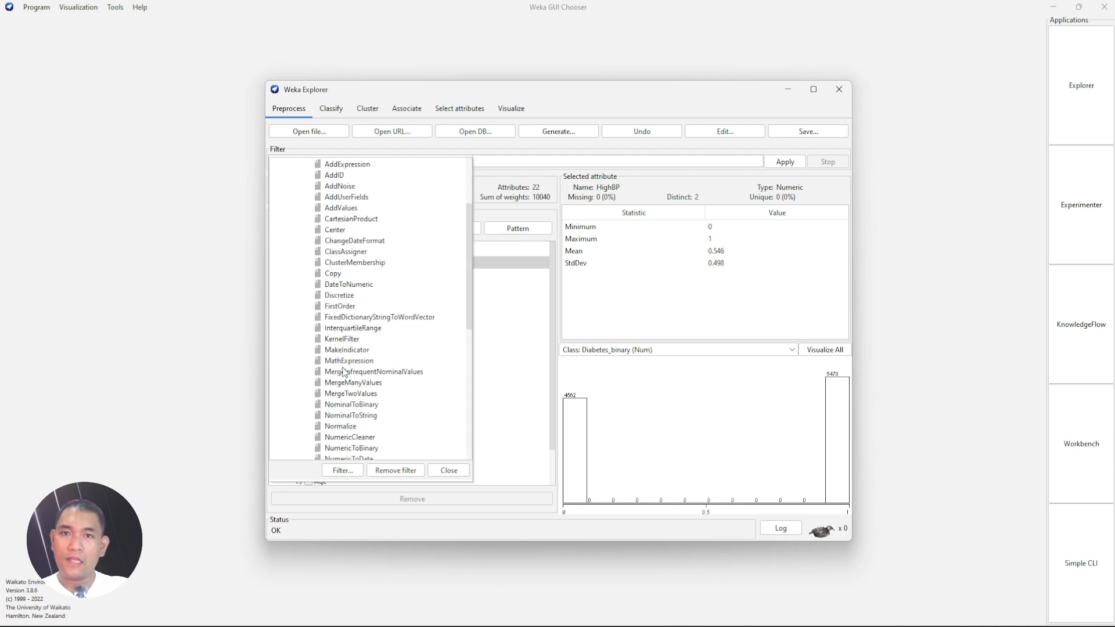
pyautogui.click(345, 428)
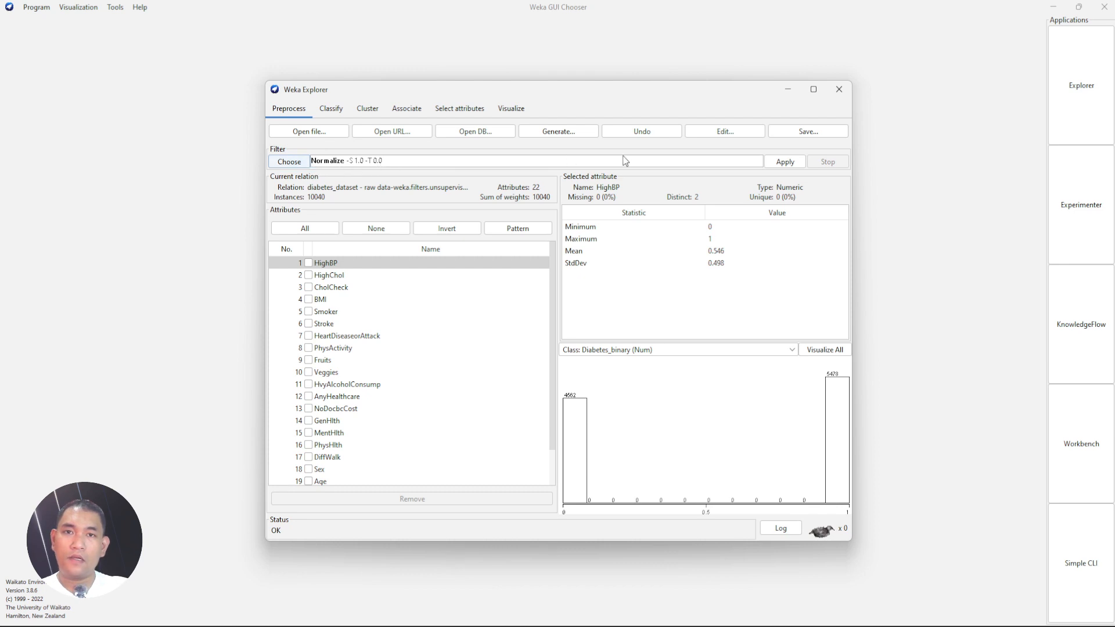
pyautogui.click(776, 165)
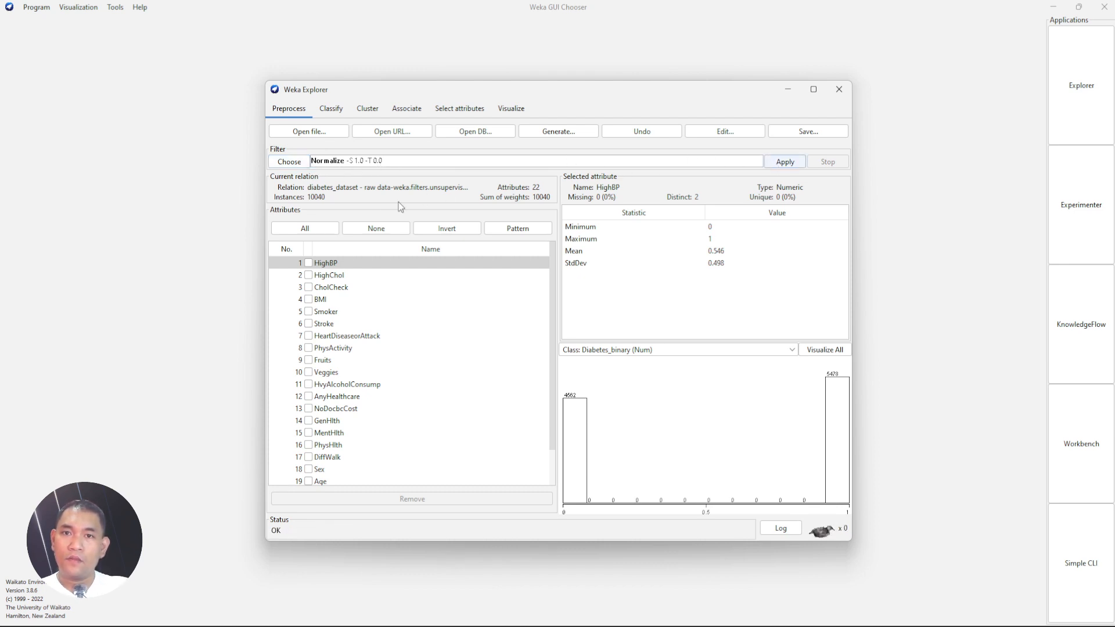
pyautogui.click(323, 300)
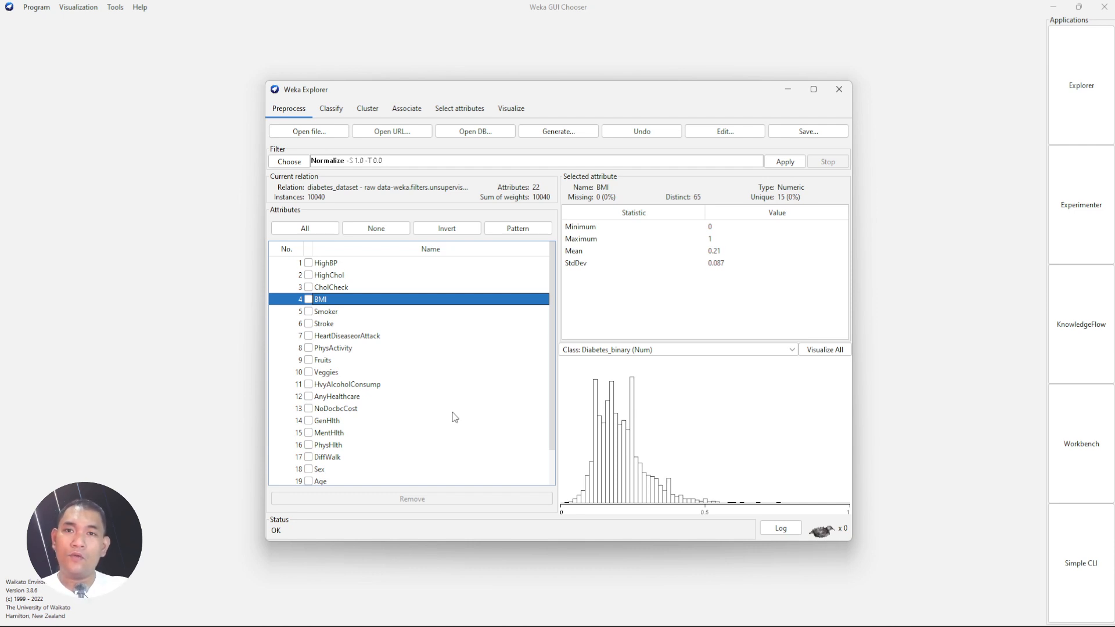
# Go to clustering and select EM as the clusterer.
pyautogui.click(366, 110)
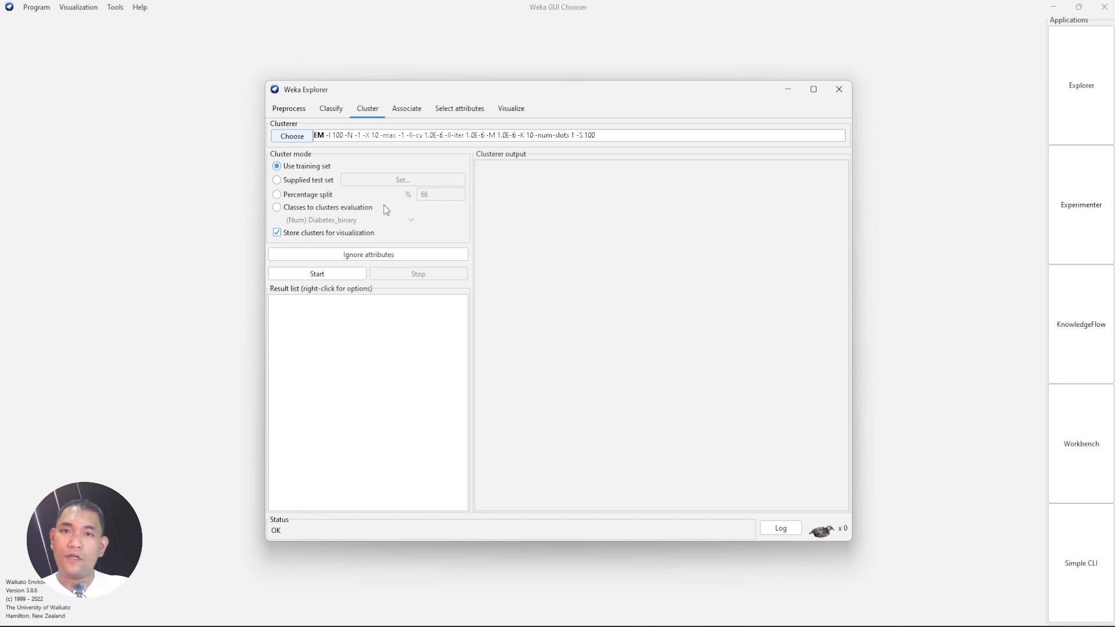
pyautogui.click(284, 138)
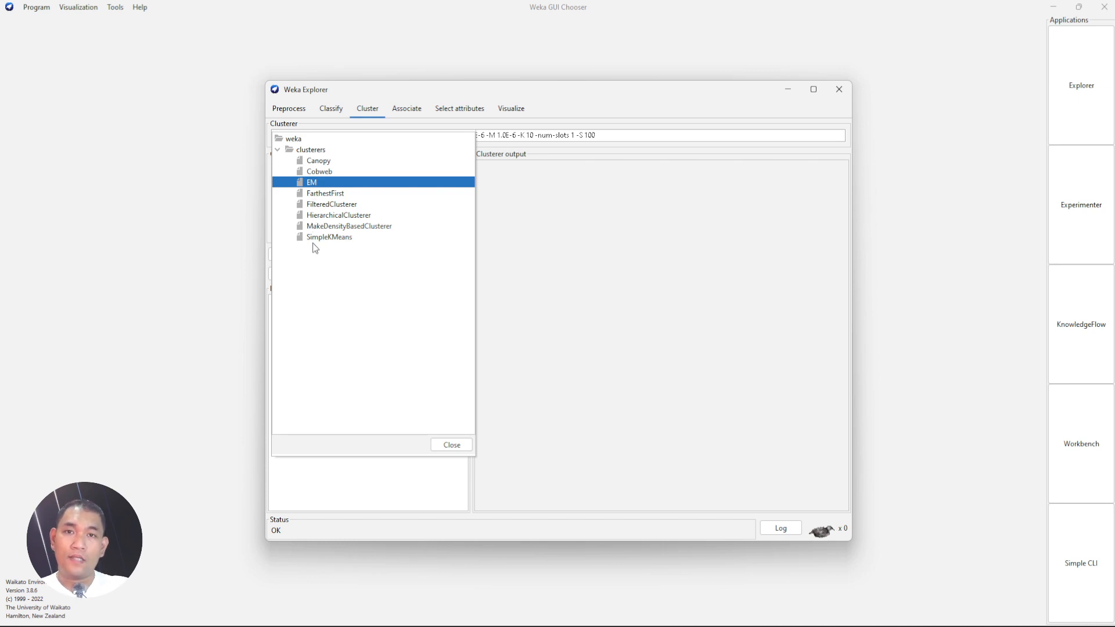
pyautogui.click(317, 182)
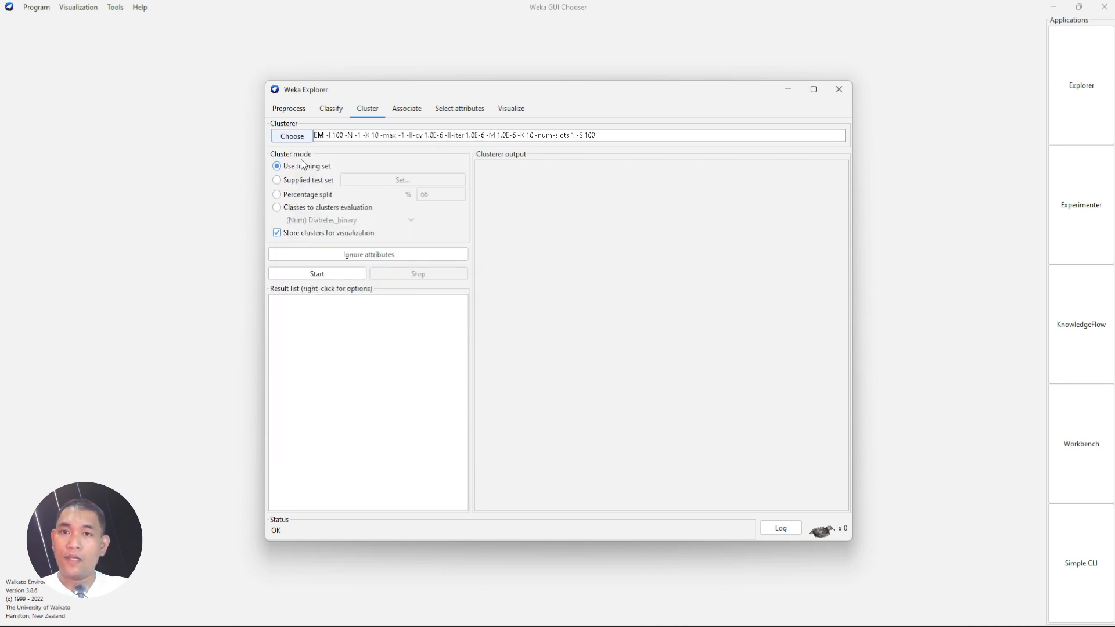
# Set the cluster mode to a percentage split of 80%, also trying the supplied test set and classes to clusters evaluation modes.
pyautogui.click(318, 184)
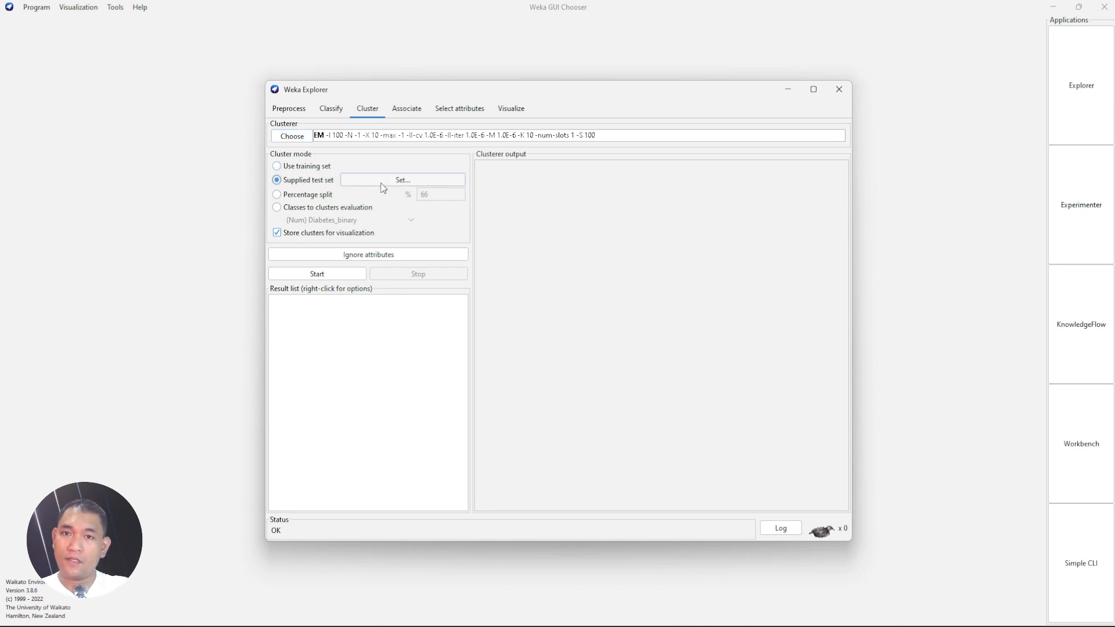
pyautogui.click(312, 200)
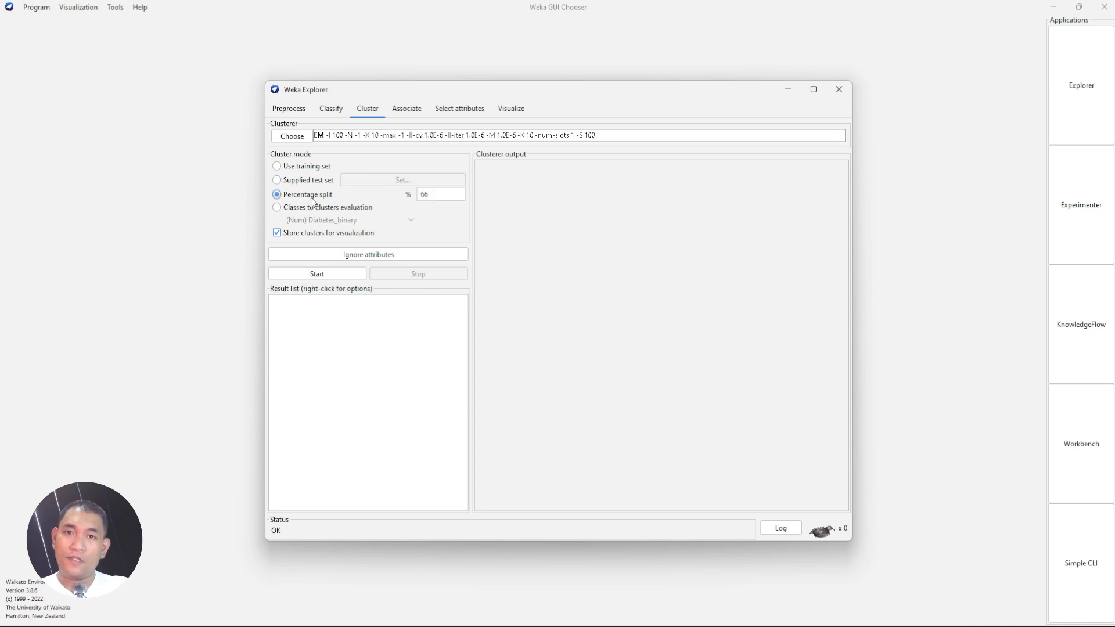
pyautogui.moveTo(442, 196); pyautogui.dragTo(302, 180)
pyautogui.write('8')
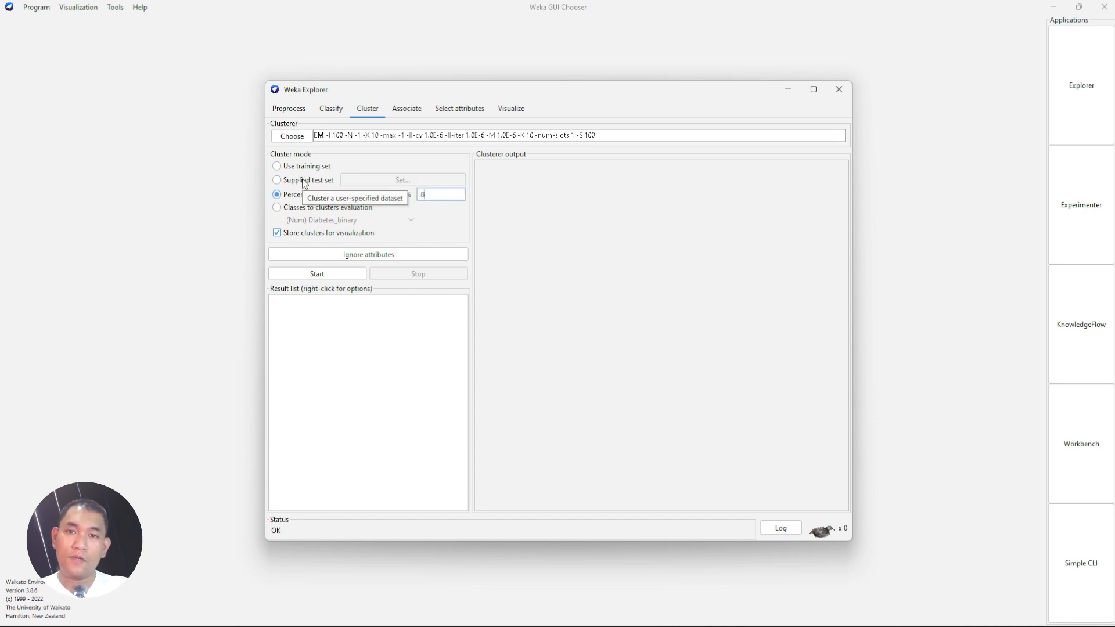
pyautogui.write('0')
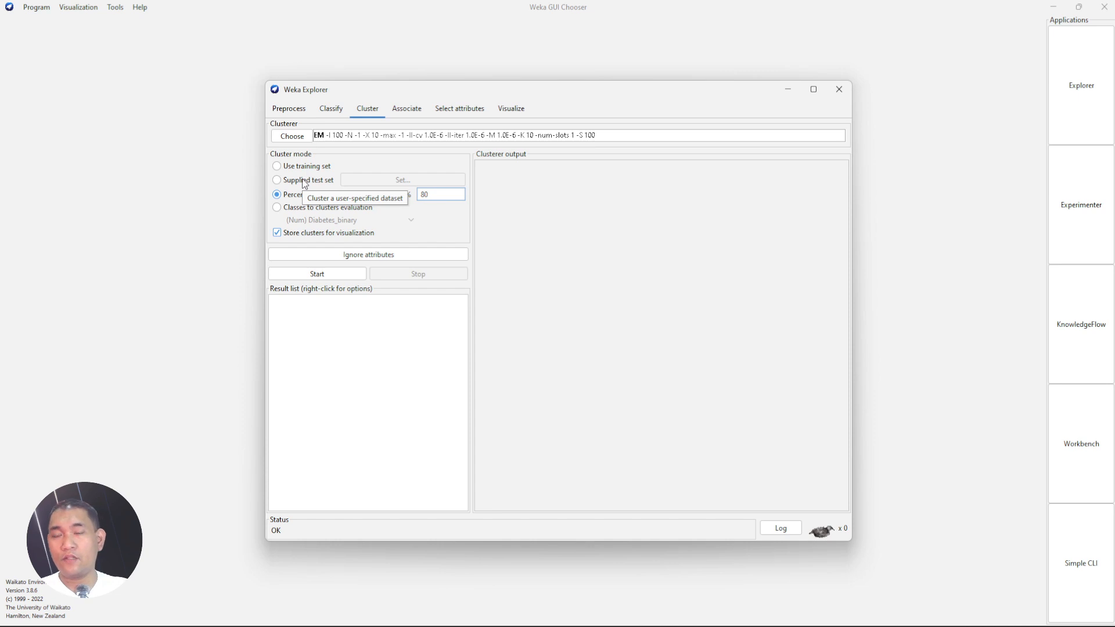
pyautogui.click(346, 208)
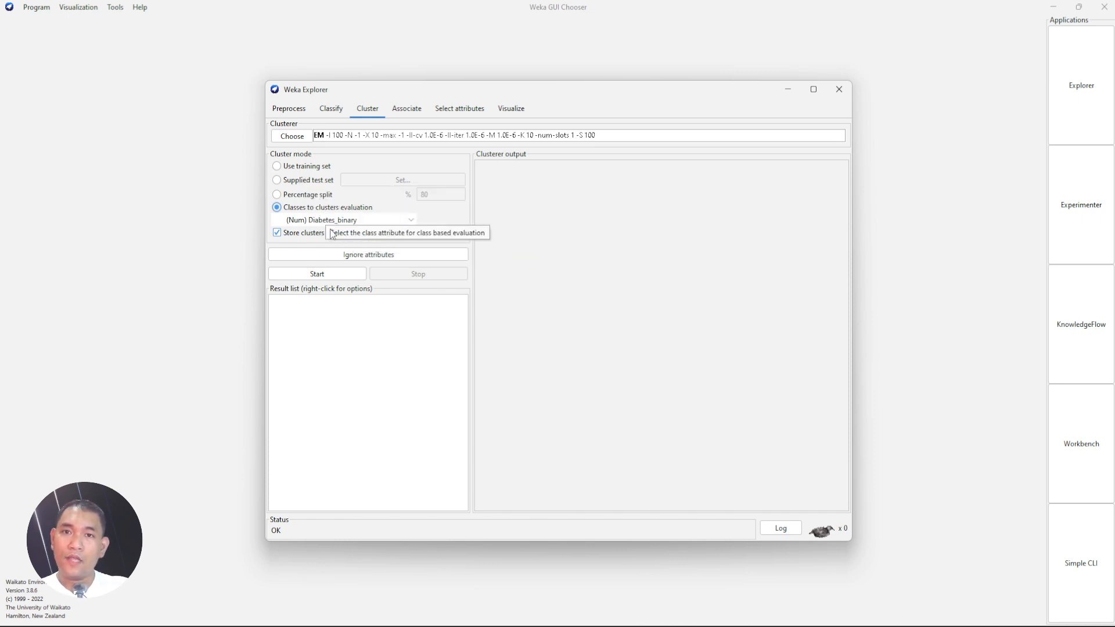
pyautogui.click(321, 197)
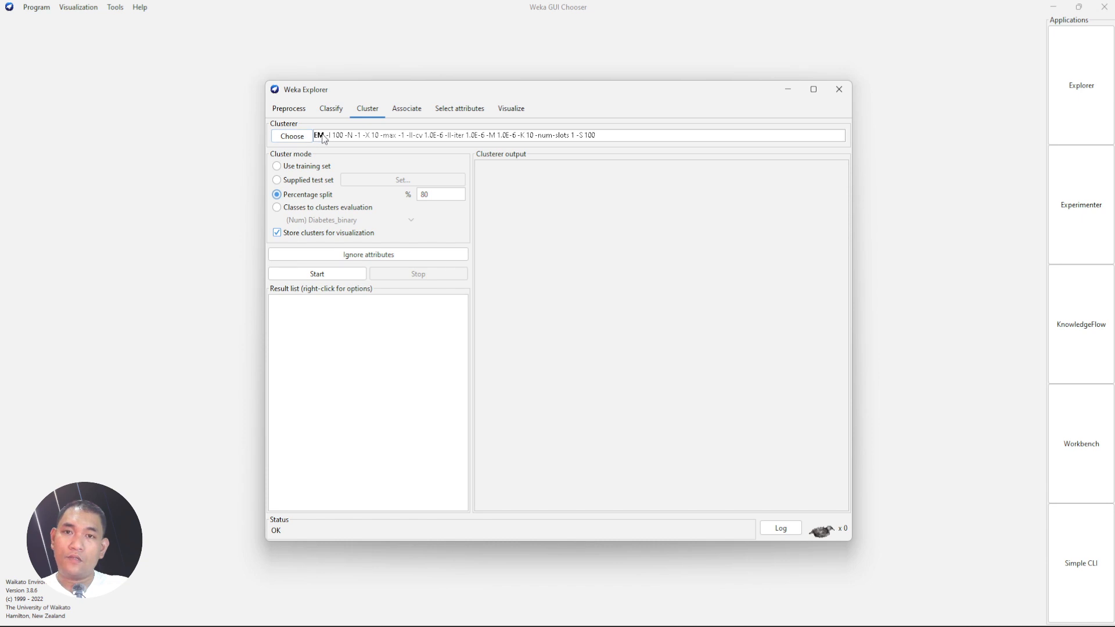
# Choose SimpleKMeans as the clusterer, run it and review the final cluster centroids in the output.
pyautogui.click(291, 136)
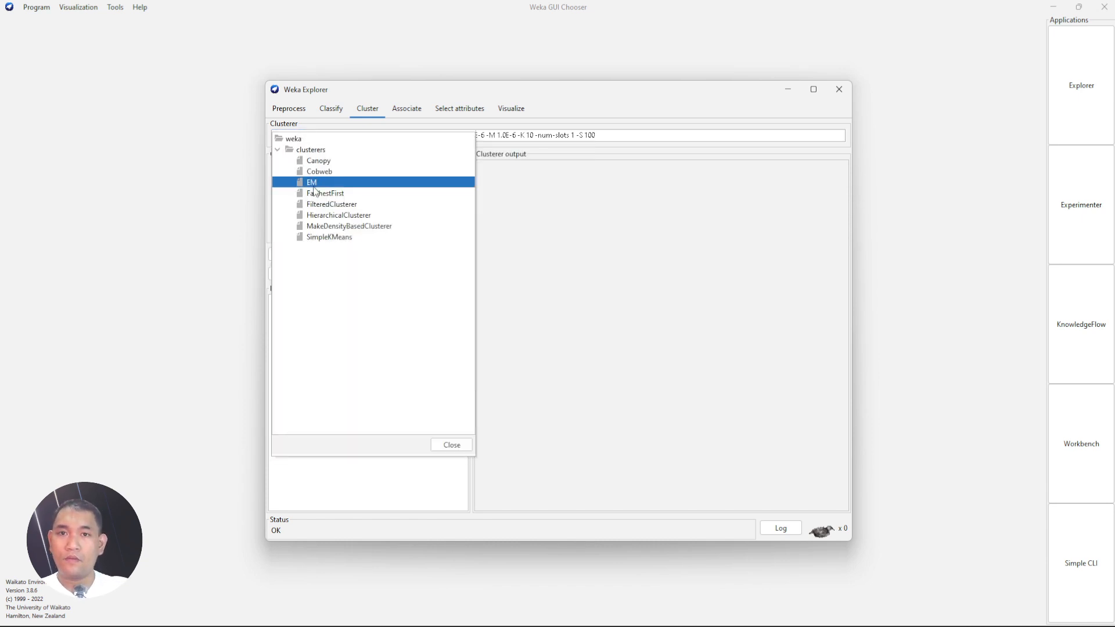
pyautogui.click(339, 239)
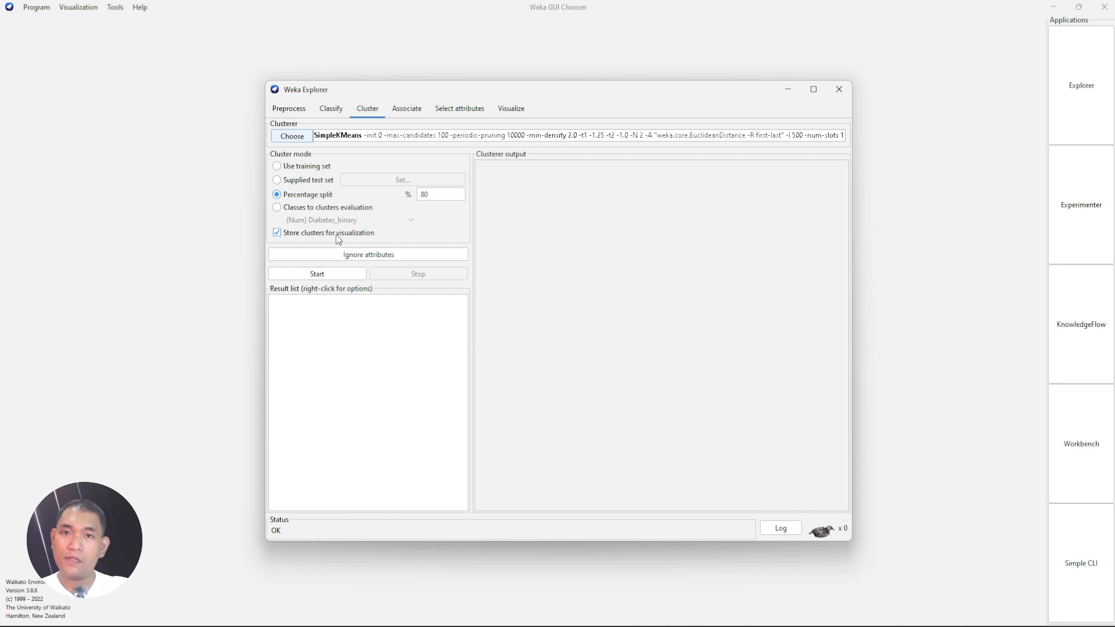
pyautogui.click(334, 276)
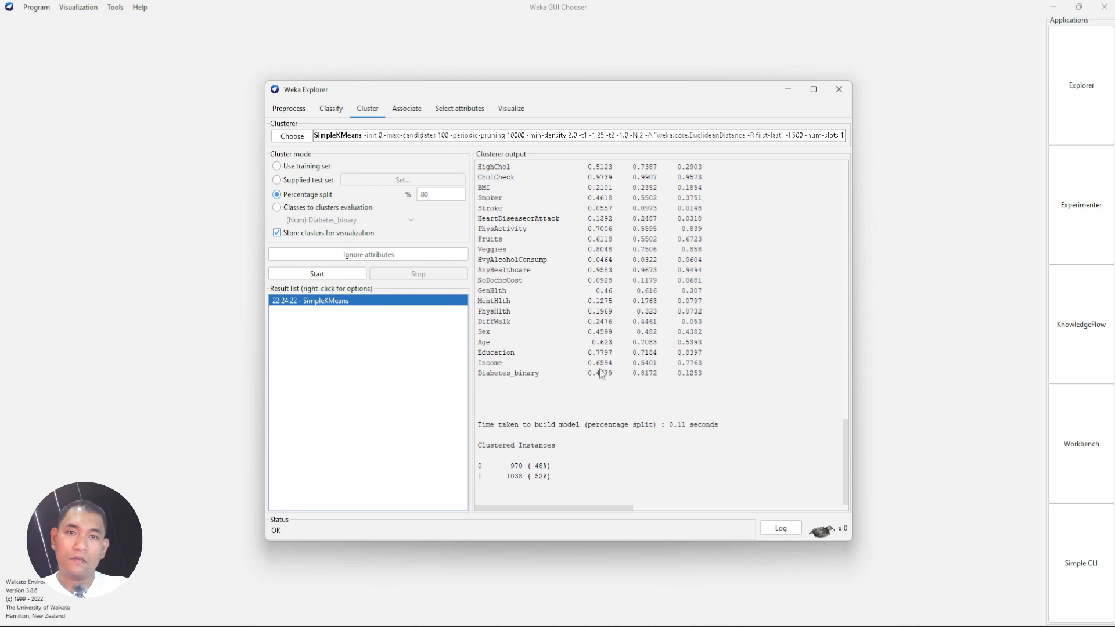
pyautogui.scroll(6, 621, 384)
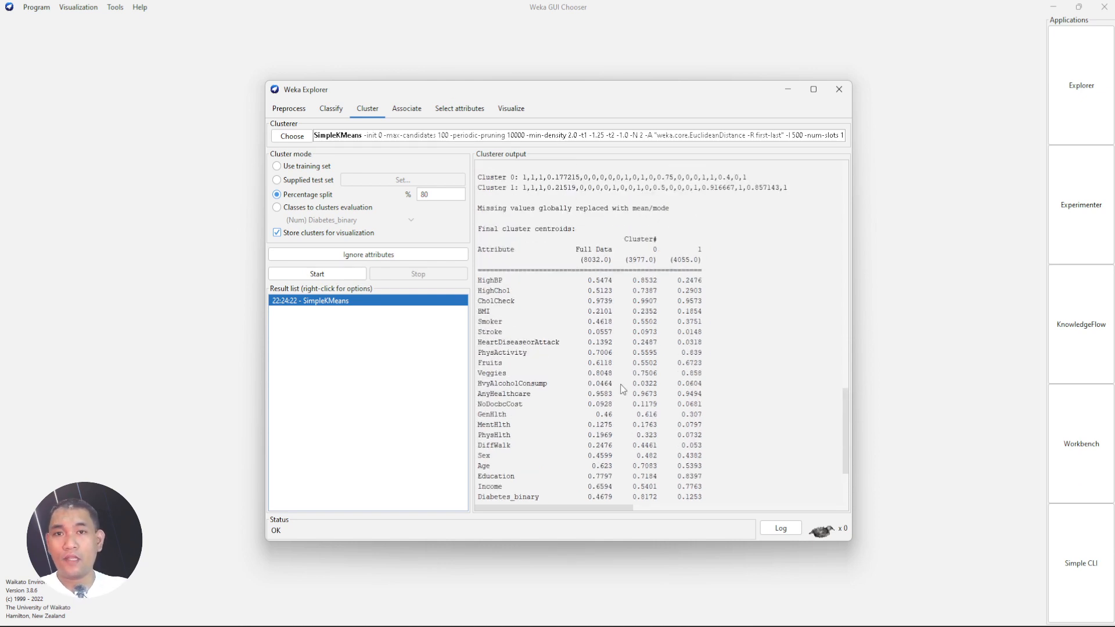
# Review the run information of the SimpleKMeans output, highlighting the attribute list, the kMeans heading and the test mode.
pyautogui.scroll(12, 620, 384)
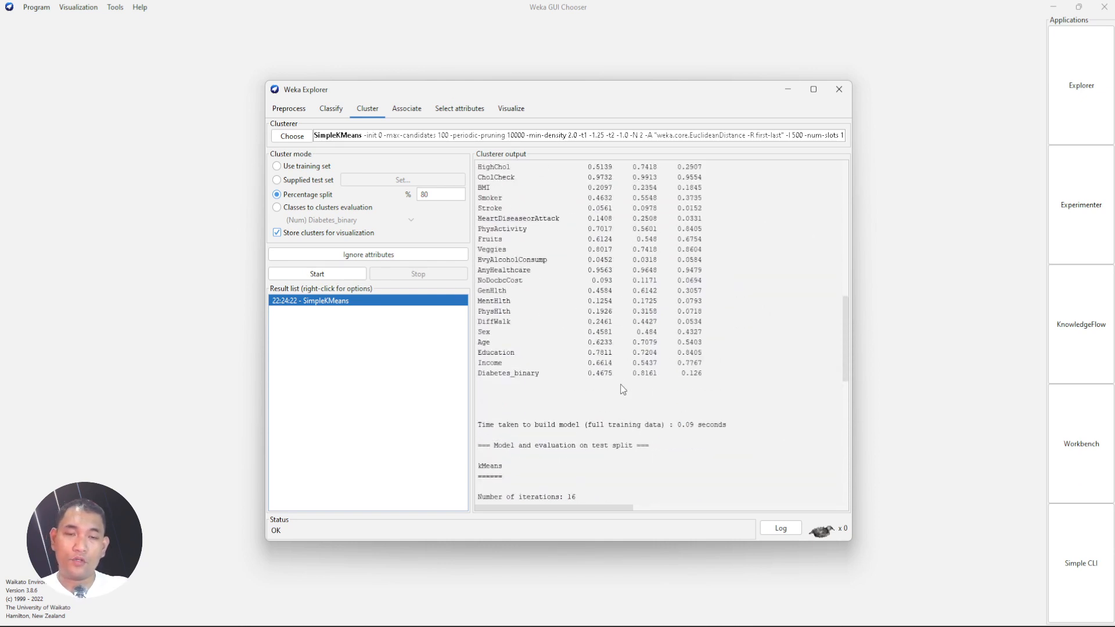
pyautogui.scroll(12, 621, 383)
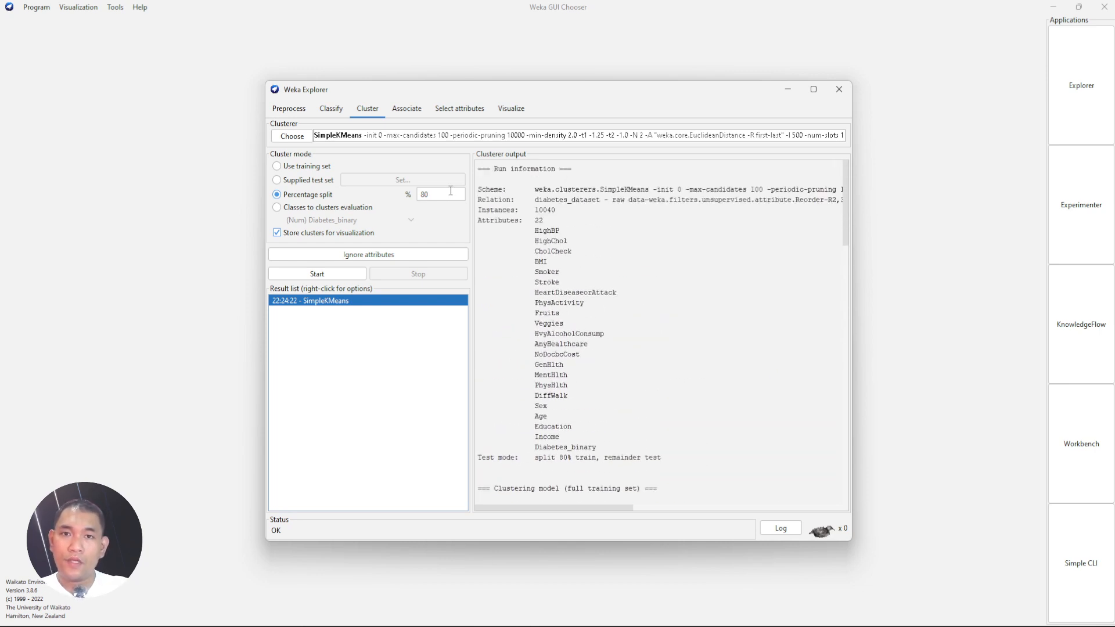
pyautogui.moveTo(488, 167); pyautogui.dragTo(573, 168)
pyautogui.moveTo(499, 210); pyautogui.dragTo(563, 416)
pyautogui.scroll(-3, 571, 419)
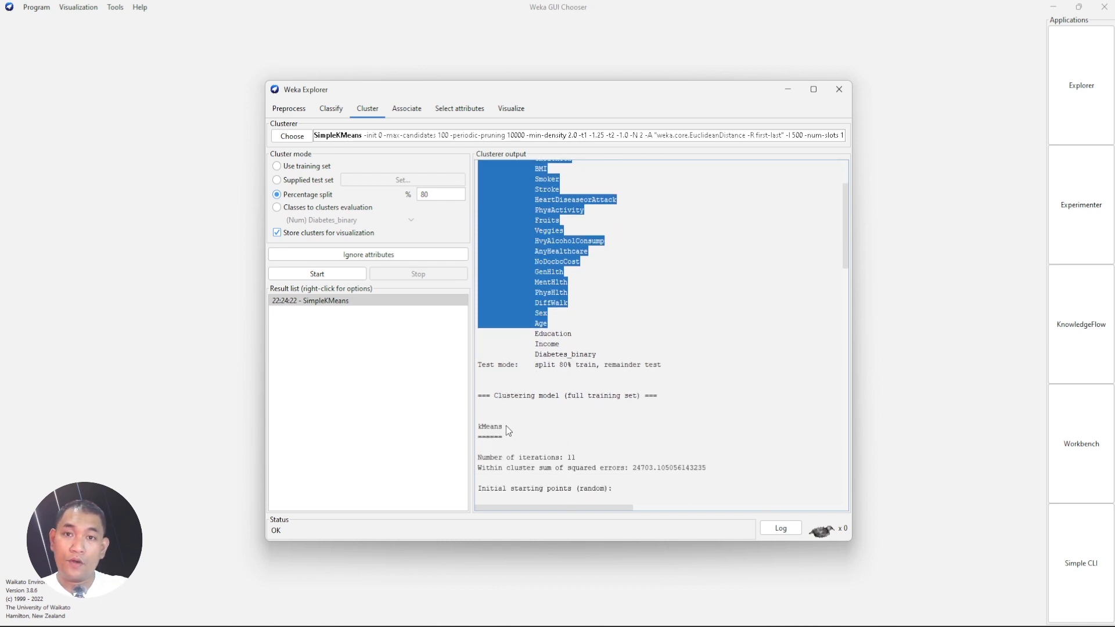
pyautogui.moveTo(504, 426); pyautogui.dragTo(477, 434)
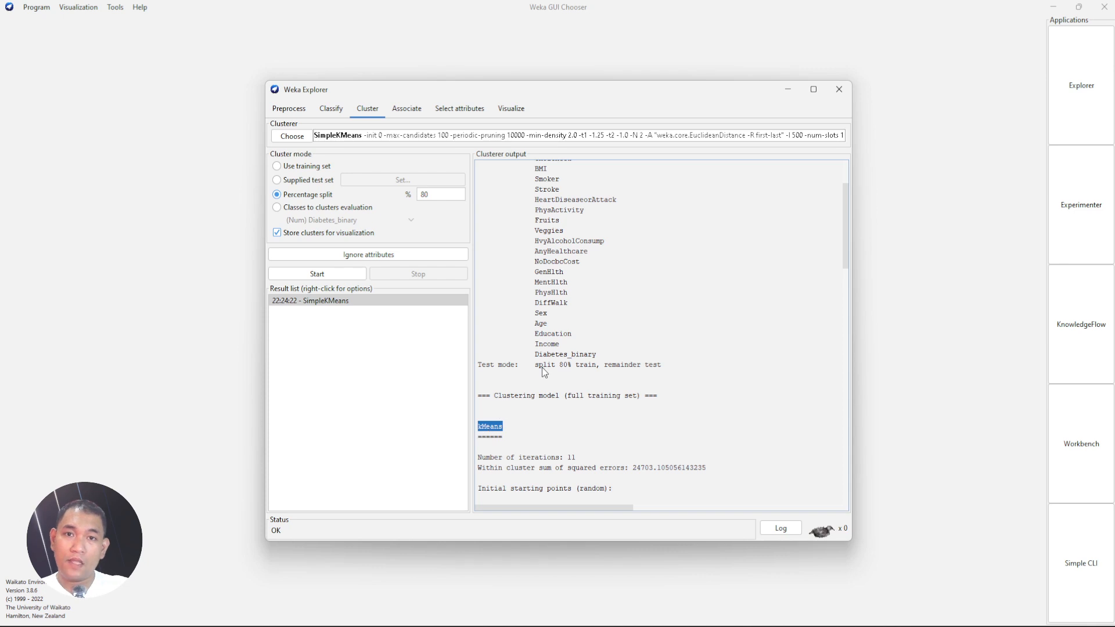
pyautogui.moveTo(542, 367); pyautogui.dragTo(665, 371)
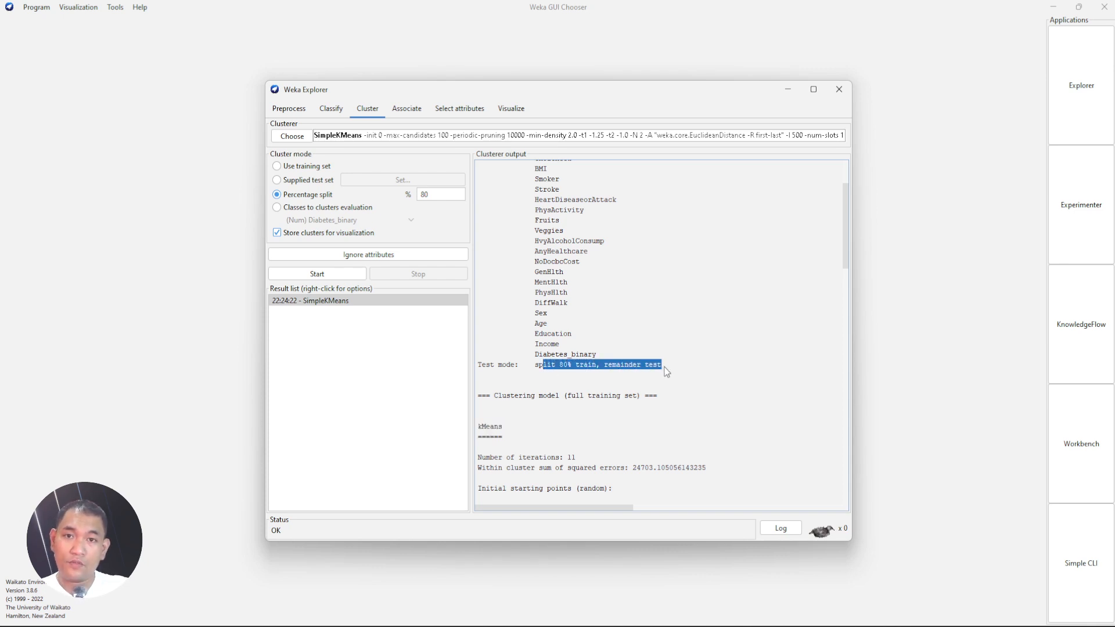
# Examine the full training set model's number of iterations, initial starting points and final cluster centroids.
pyautogui.scroll(-3, 666, 372)
pyautogui.scroll(-1, 666, 371)
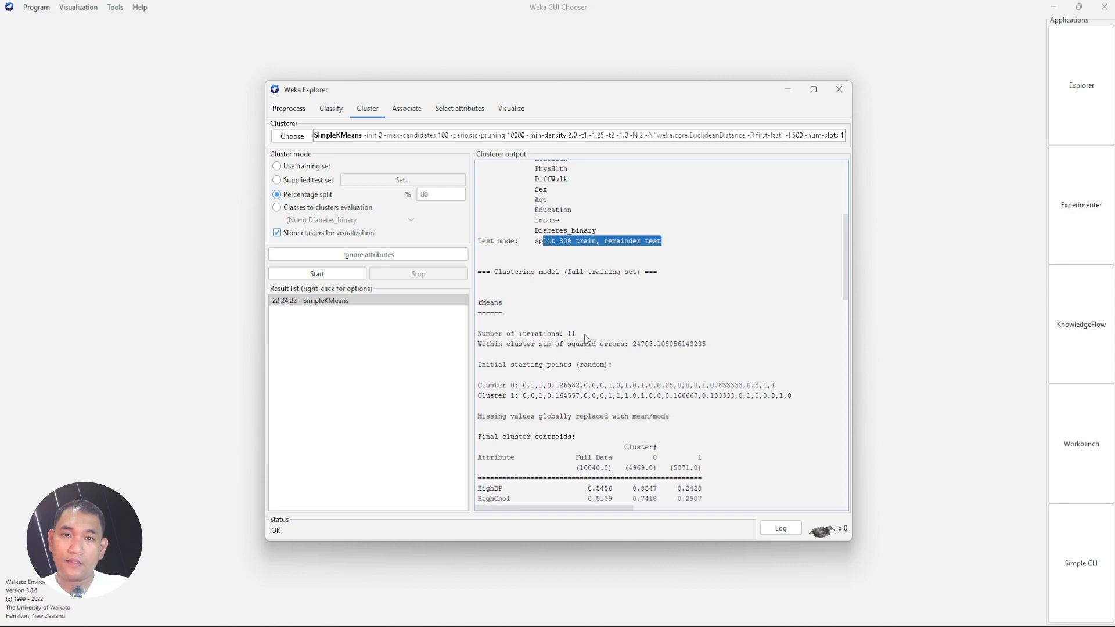
pyautogui.moveTo(583, 334); pyautogui.dragTo(570, 336)
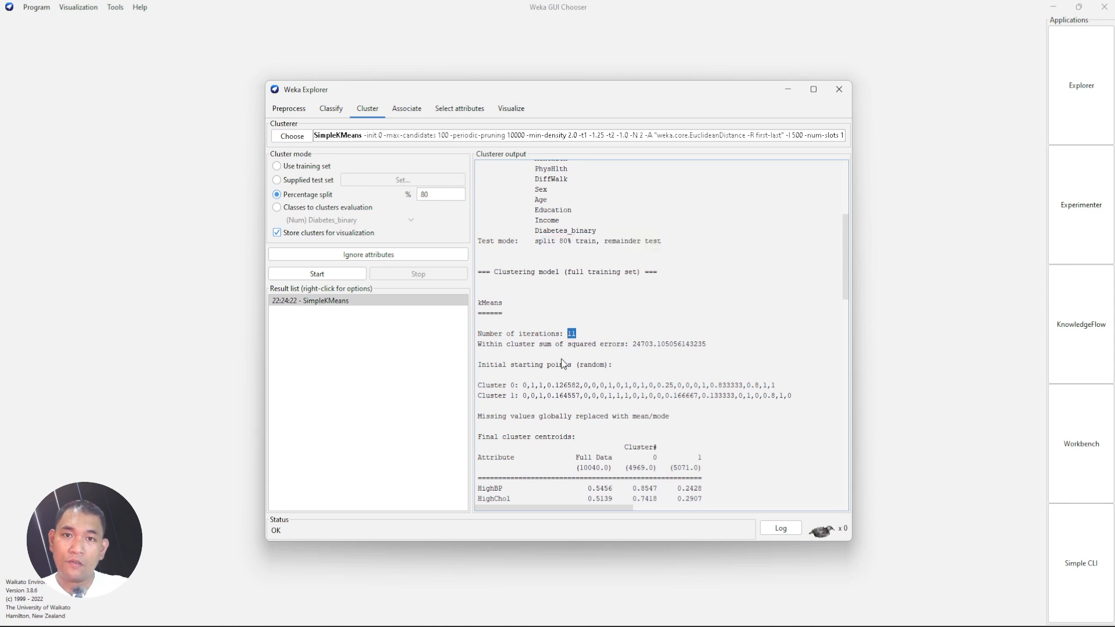
pyautogui.scroll(-4, 549, 393)
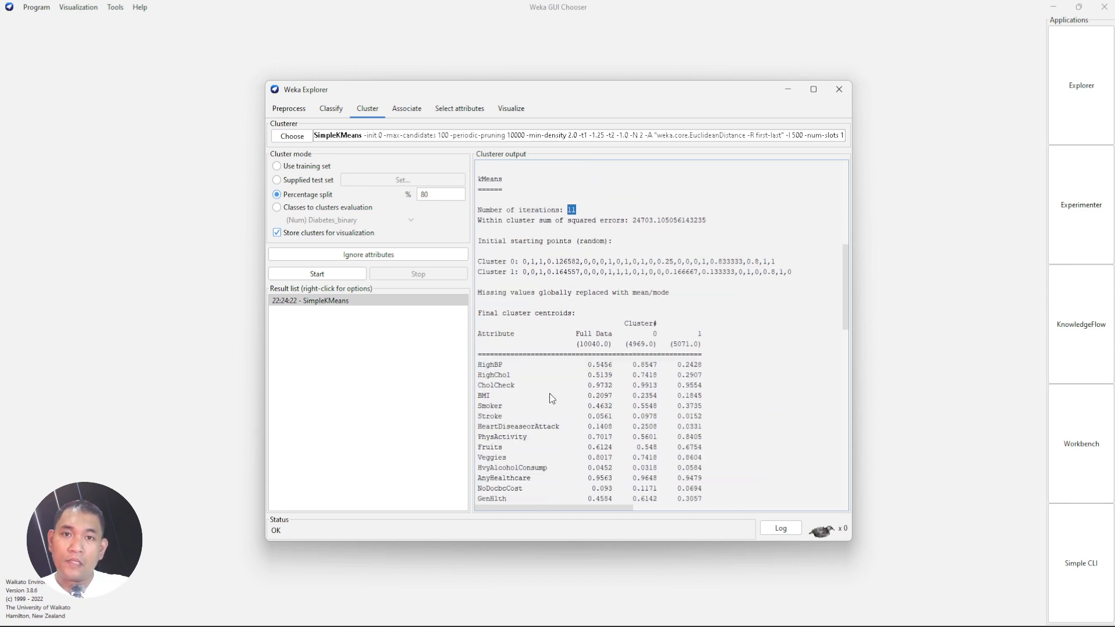
pyautogui.scroll(-4, 549, 398)
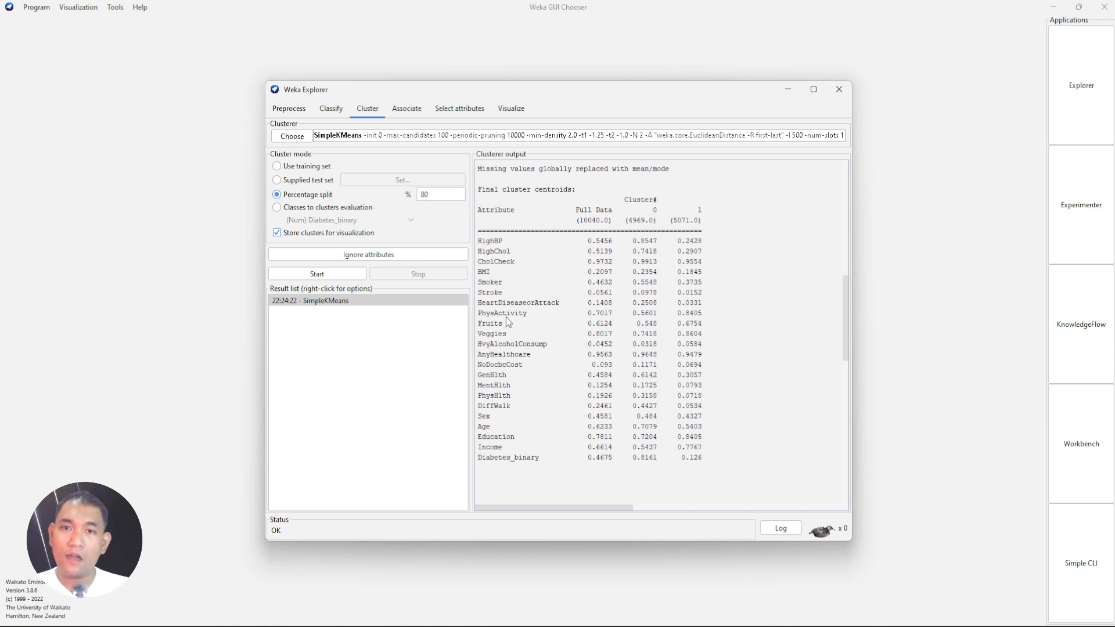
pyautogui.scroll(1, 506, 318)
pyautogui.scroll(3, 506, 319)
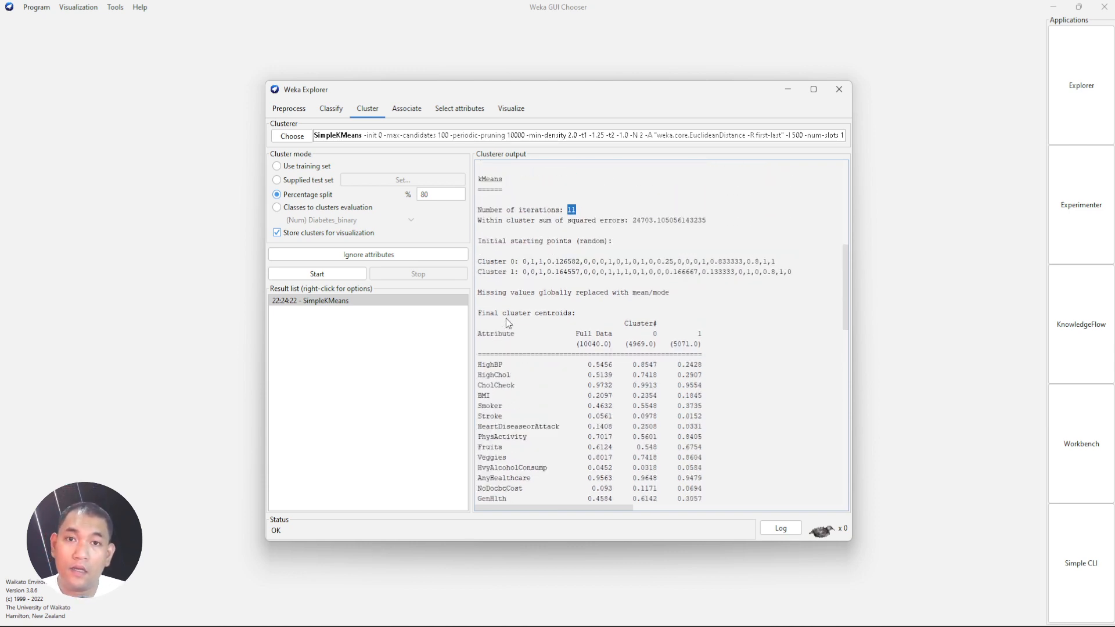
# Read through the remaining output, covering the test split evaluation, its centroids and the clustered instances.
pyautogui.scroll(-3, 507, 318)
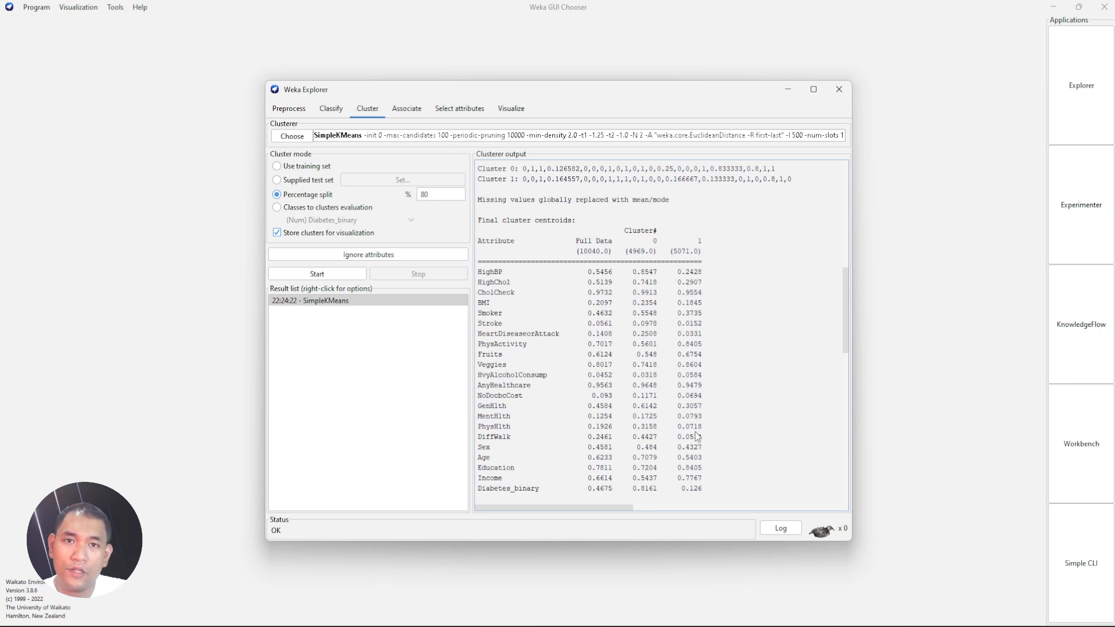
pyautogui.scroll(-1, 696, 436)
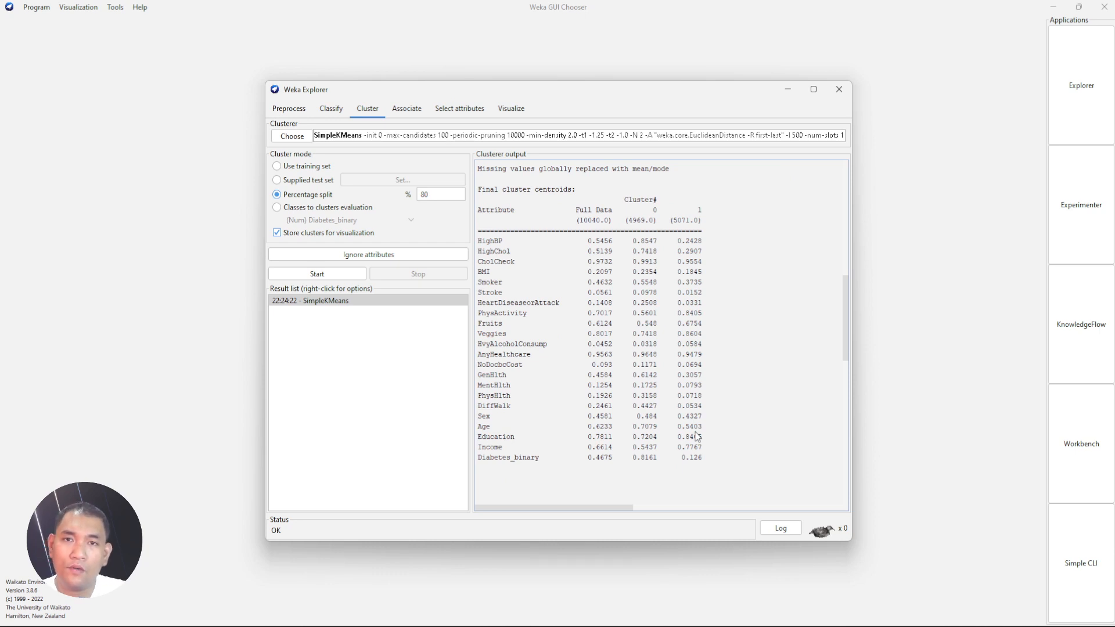
pyautogui.scroll(-3, 696, 435)
pyautogui.scroll(-4, 696, 435)
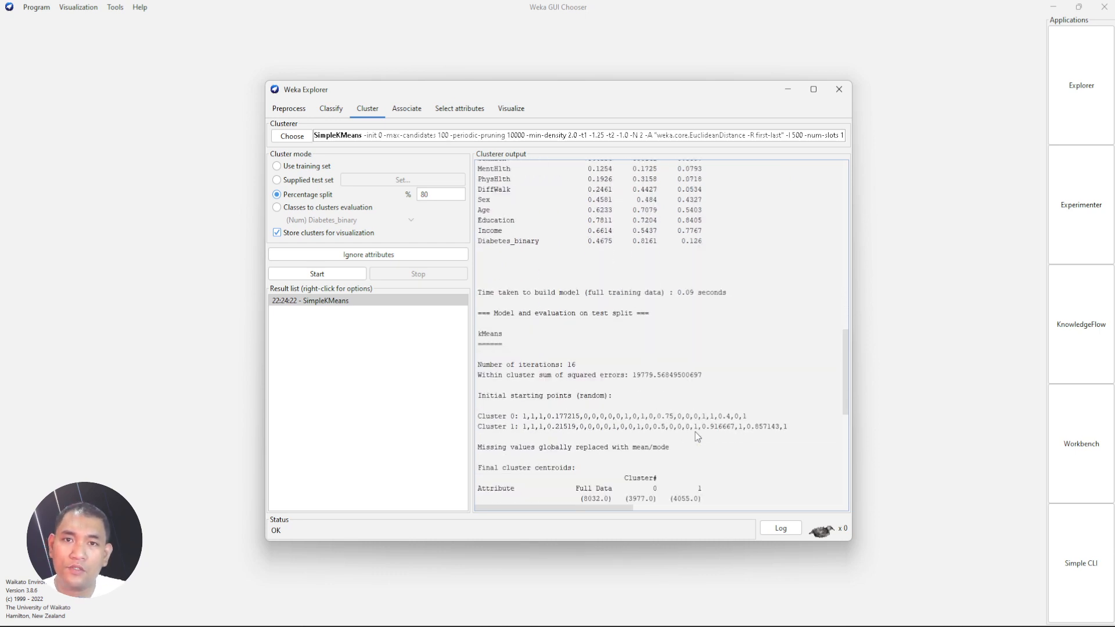
pyautogui.scroll(-5, 696, 437)
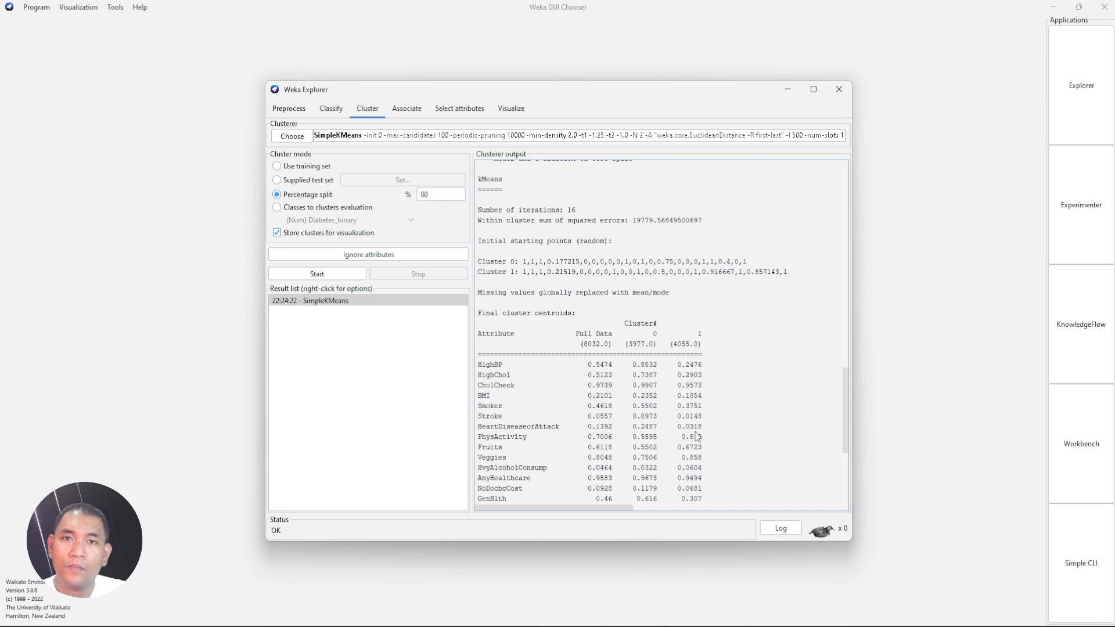
pyautogui.scroll(-6, 696, 436)
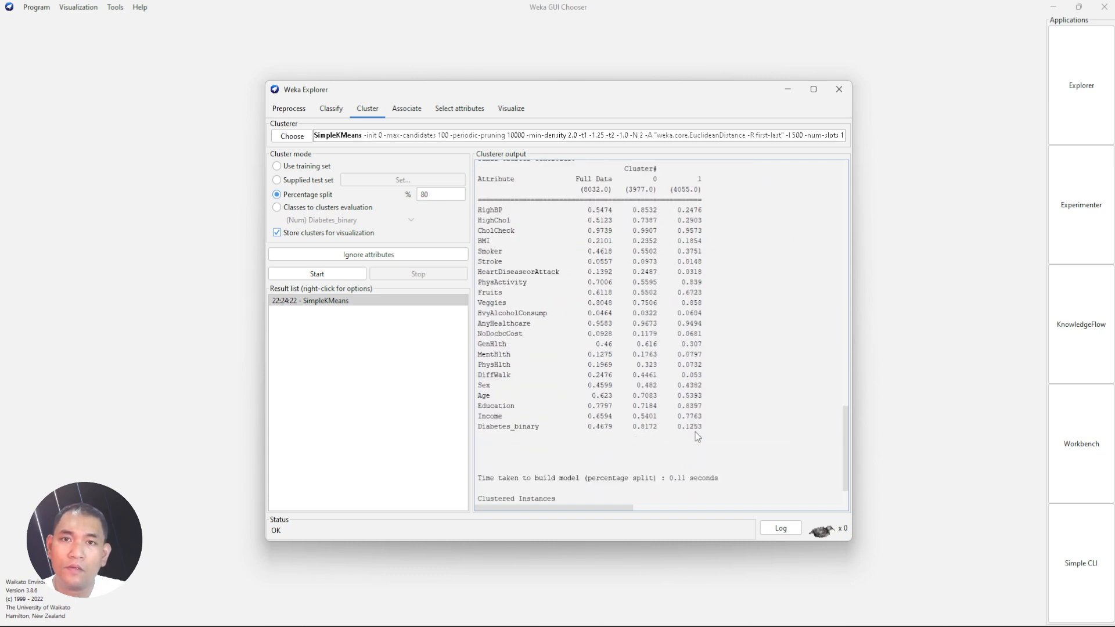
pyautogui.scroll(-1, 696, 436)
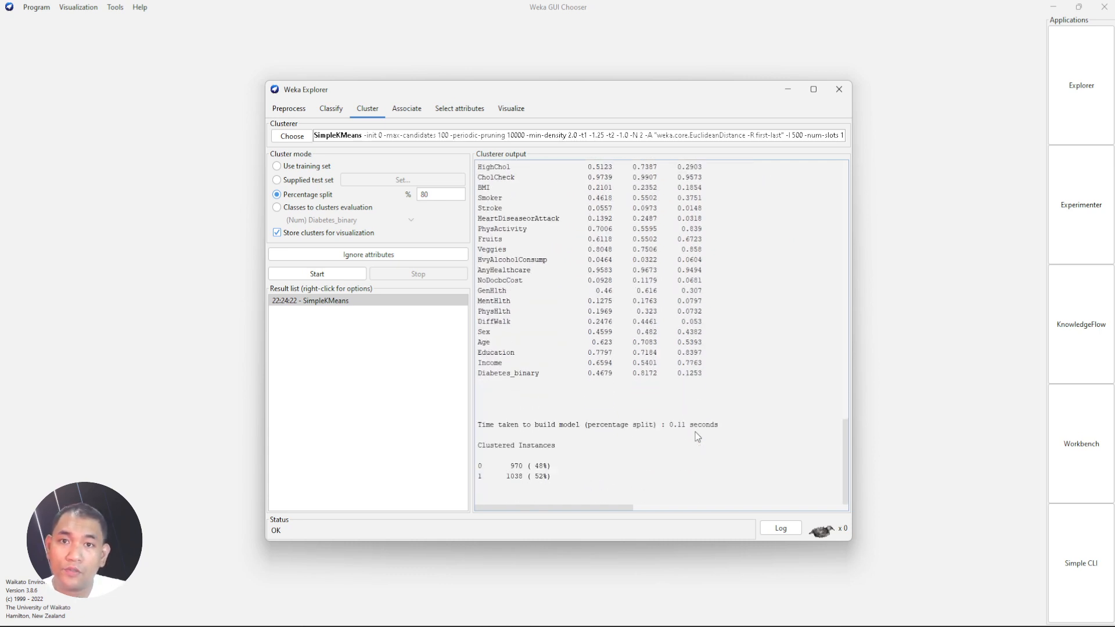
pyautogui.scroll(2, 695, 433)
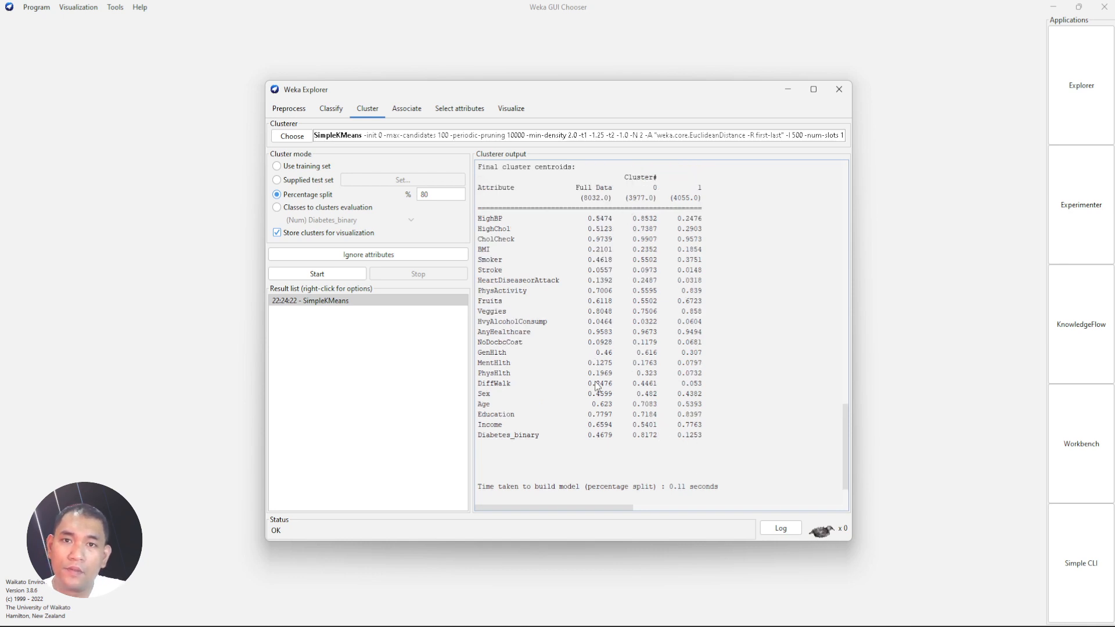
# Compare the number of iterations of the full training set model with that of the test split model.
pyautogui.scroll(4, 598, 386)
pyautogui.moveTo(506, 290); pyautogui.dragTo(567, 311)
pyautogui.scroll(4, 576, 312)
pyautogui.scroll(16, 612, 347)
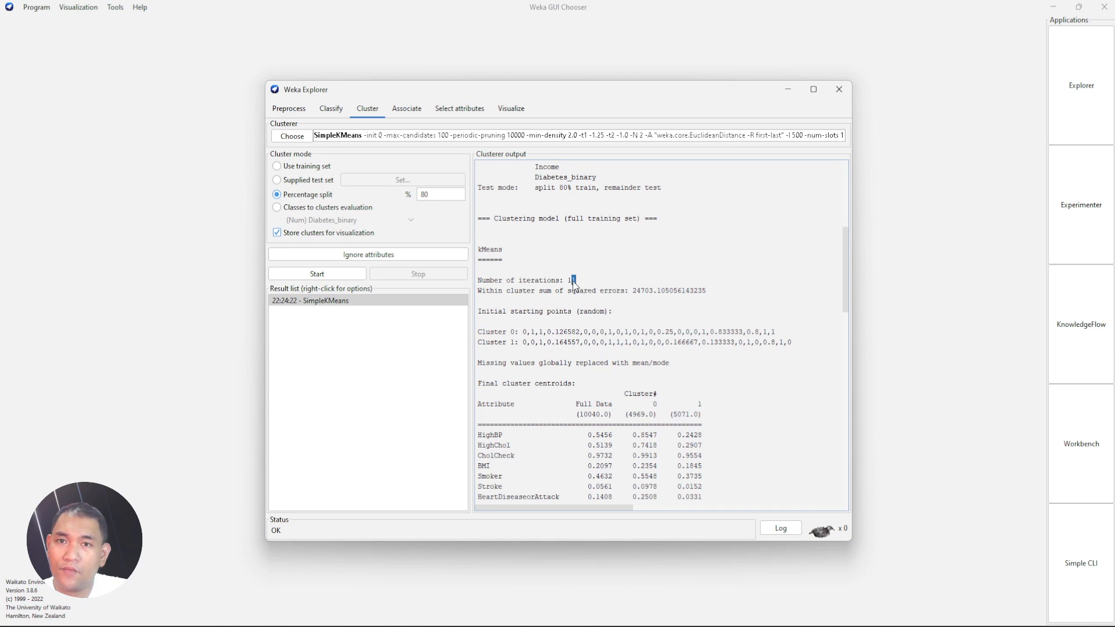
pyautogui.moveTo(573, 284); pyautogui.dragTo(570, 292)
pyautogui.scroll(-15, 581, 325)
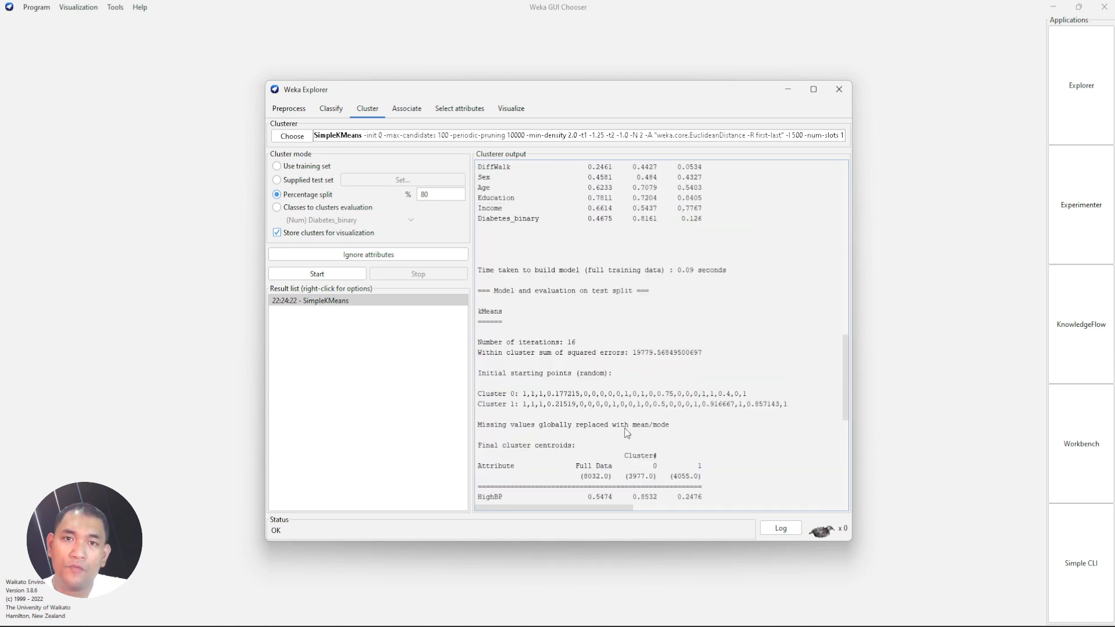
pyautogui.scroll(-8, 626, 433)
pyautogui.scroll(10, 626, 433)
pyautogui.scroll(-1, 625, 432)
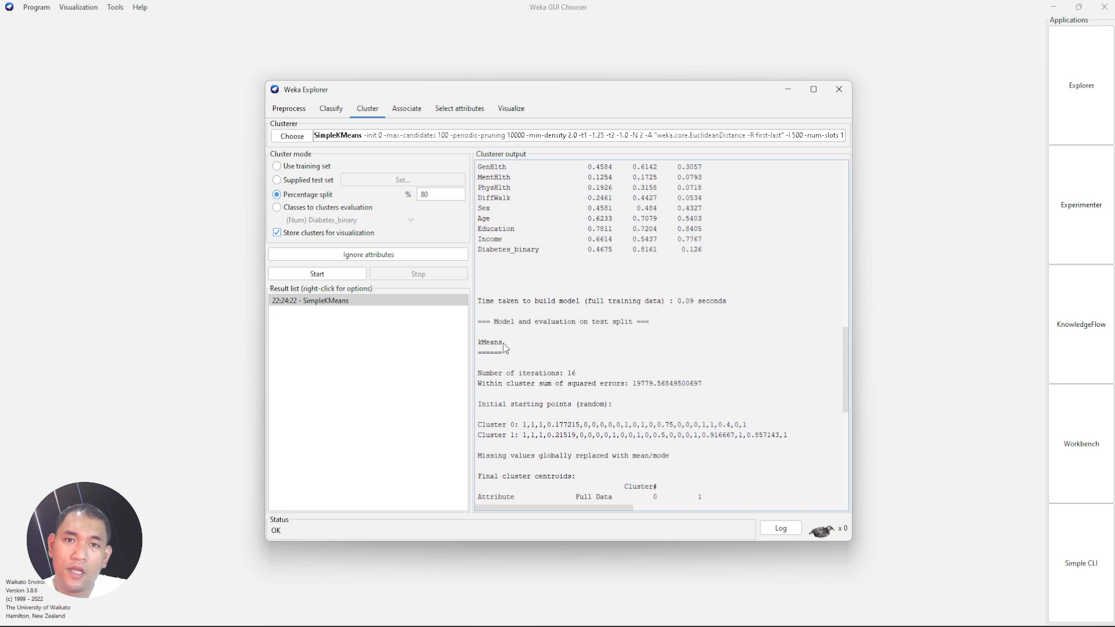
pyautogui.moveTo(503, 343); pyautogui.dragTo(480, 346)
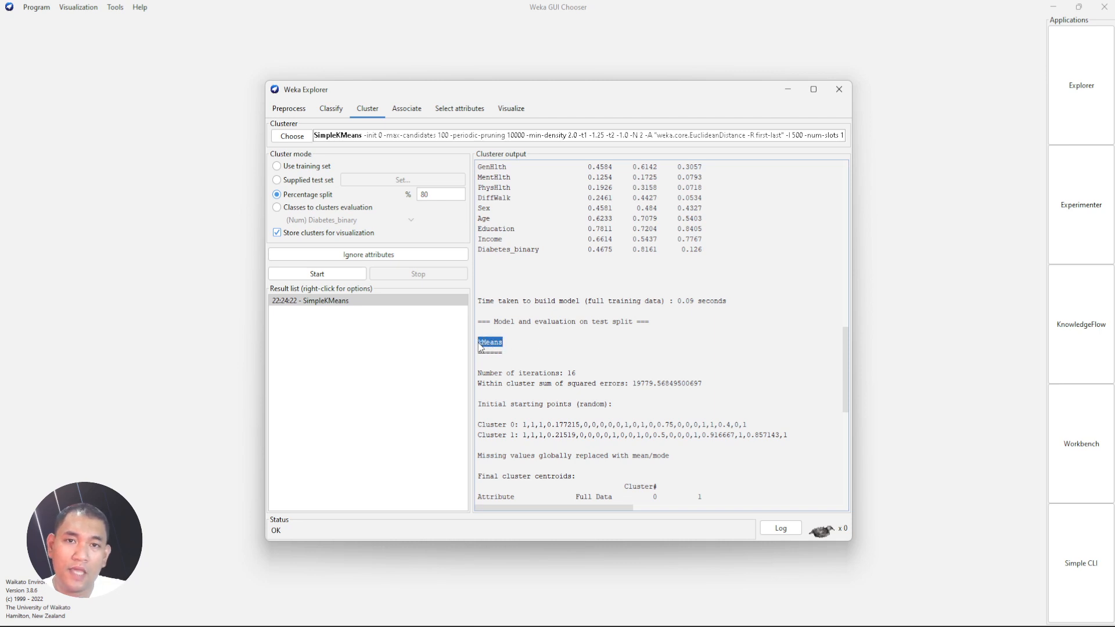
pyautogui.doubleClick(572, 374)
# Inspect the Diabetes_binary row of the test split's final centroids, comparing its values for clusters 0 and 1.
pyautogui.scroll(-5, 578, 389)
pyautogui.scroll(-4, 577, 391)
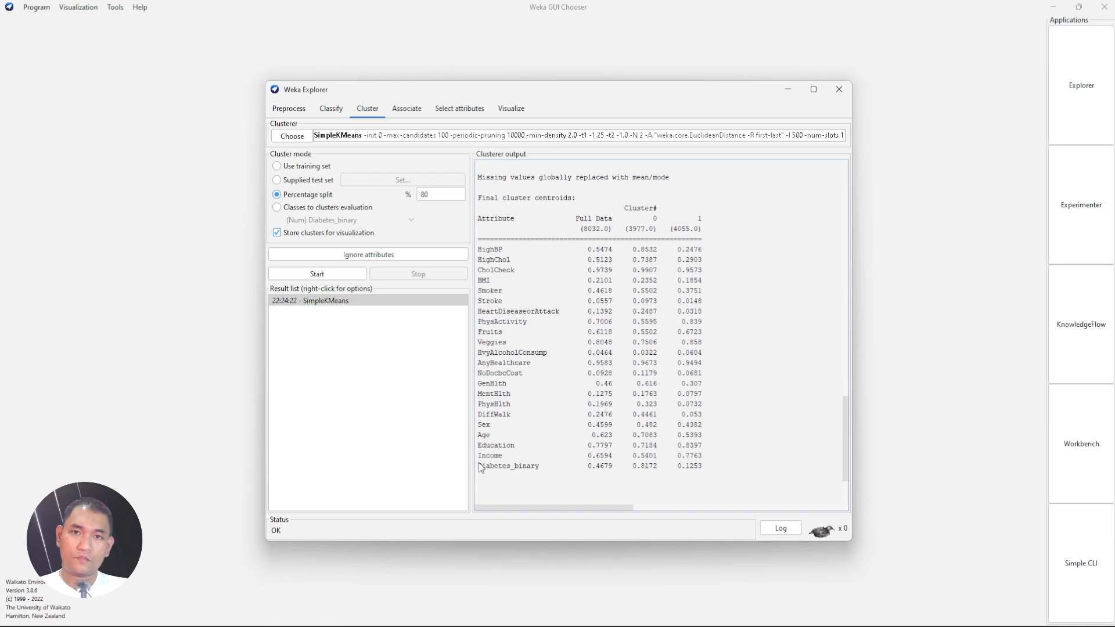
pyautogui.moveTo(478, 463); pyautogui.dragTo(704, 468)
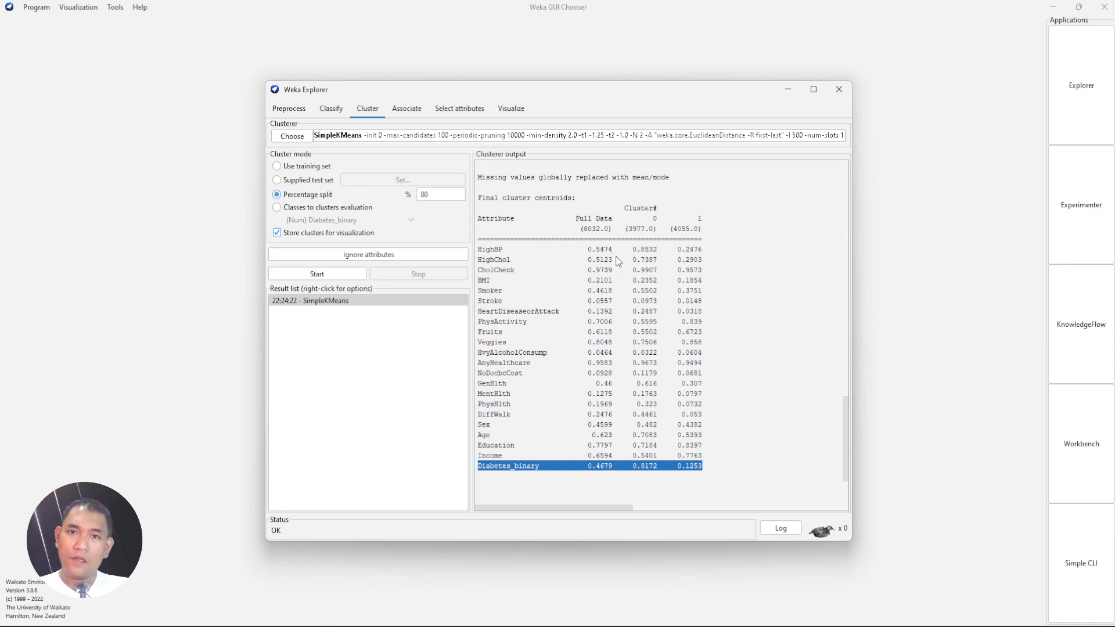
pyautogui.click(650, 488)
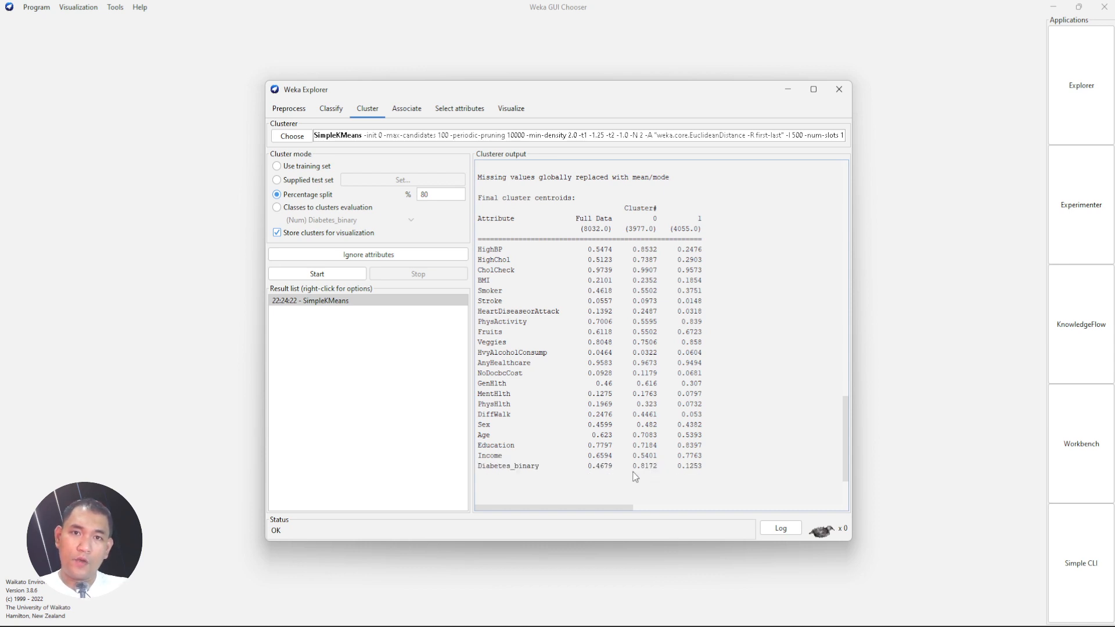
pyautogui.moveTo(657, 475); pyautogui.dragTo(702, 472)
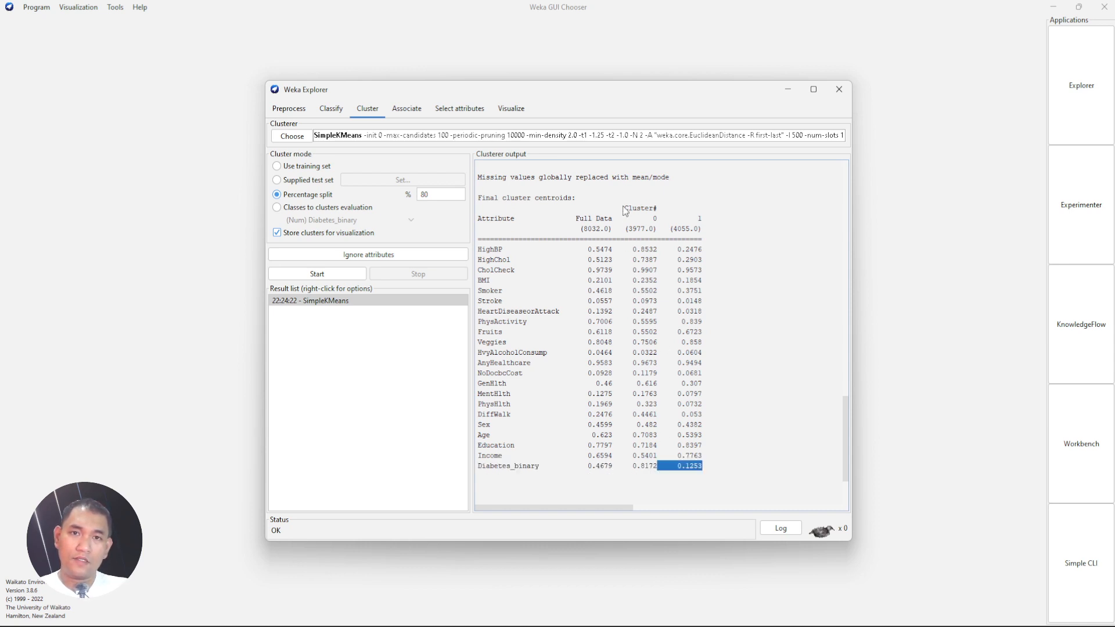
pyautogui.moveTo(623, 208); pyautogui.dragTo(659, 476)
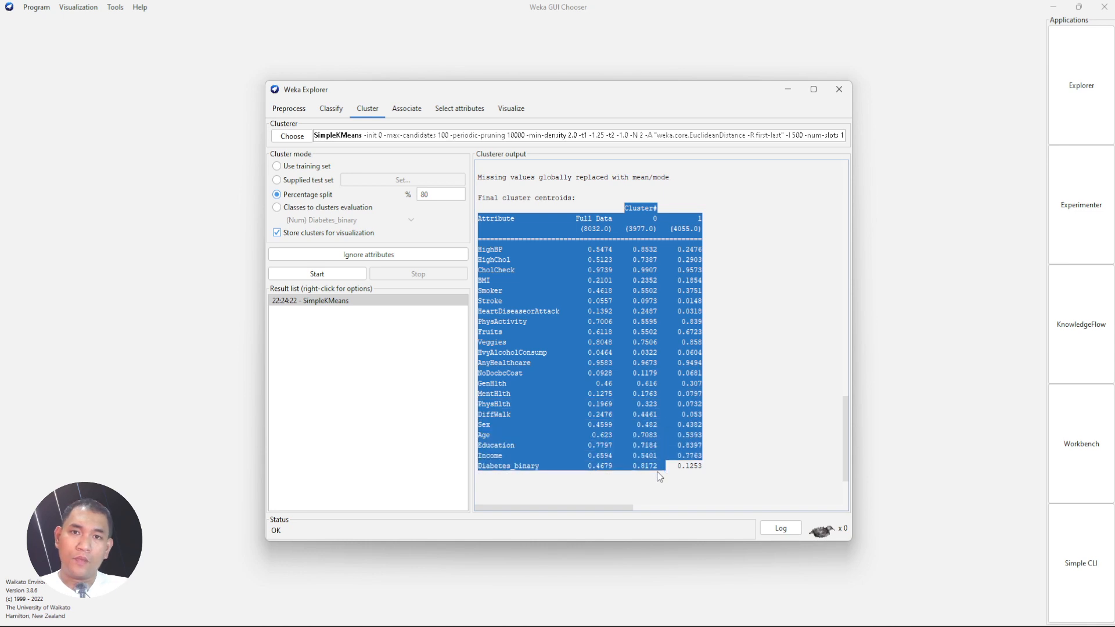
pyautogui.click(660, 476)
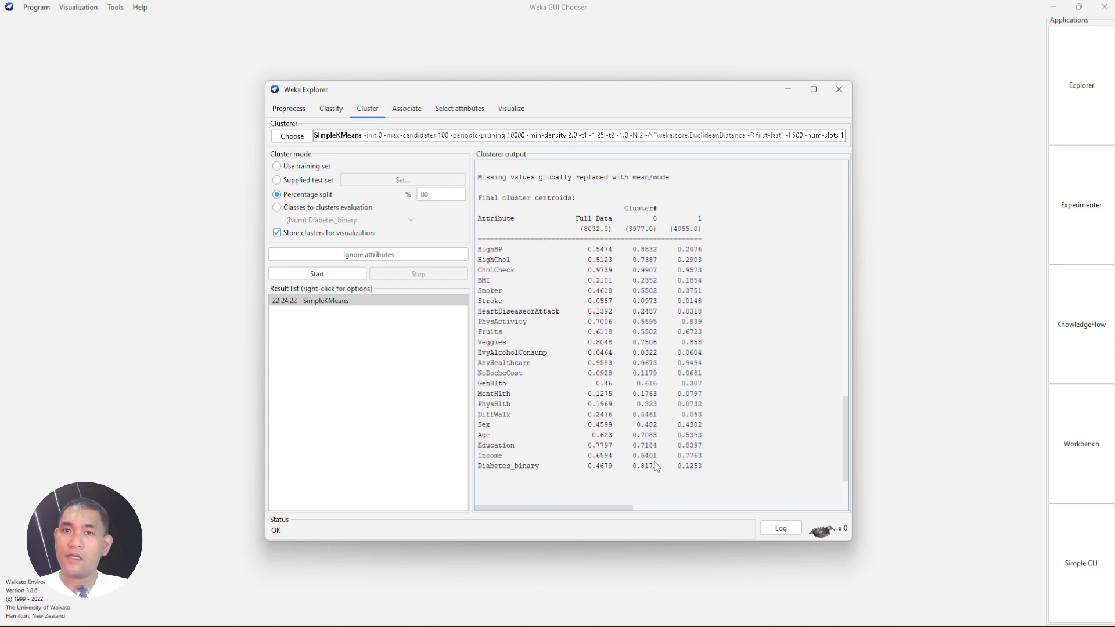
# Choose EM as the clusterer and start it with the 80% percentage split.
pyautogui.click(292, 136)
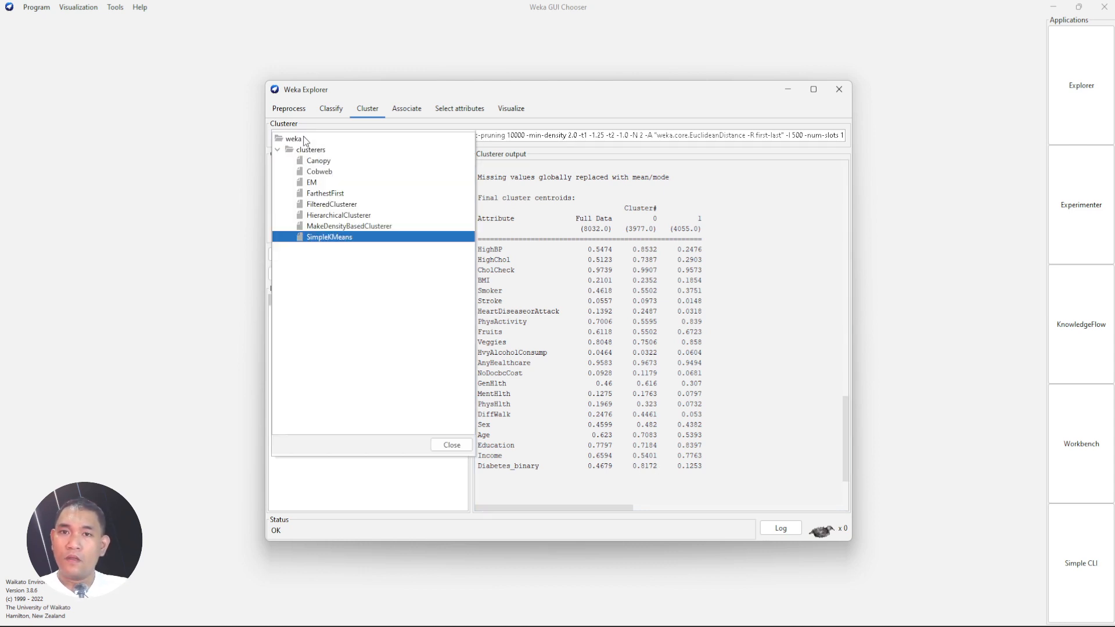
pyautogui.click(324, 182)
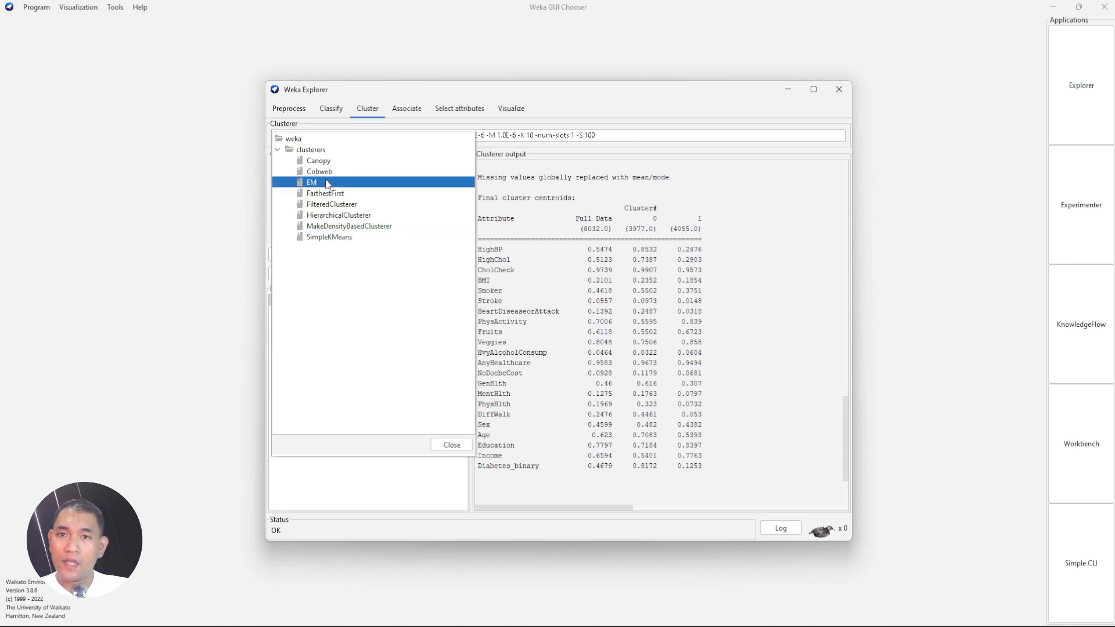
pyautogui.click(451, 444)
pyautogui.click(329, 272)
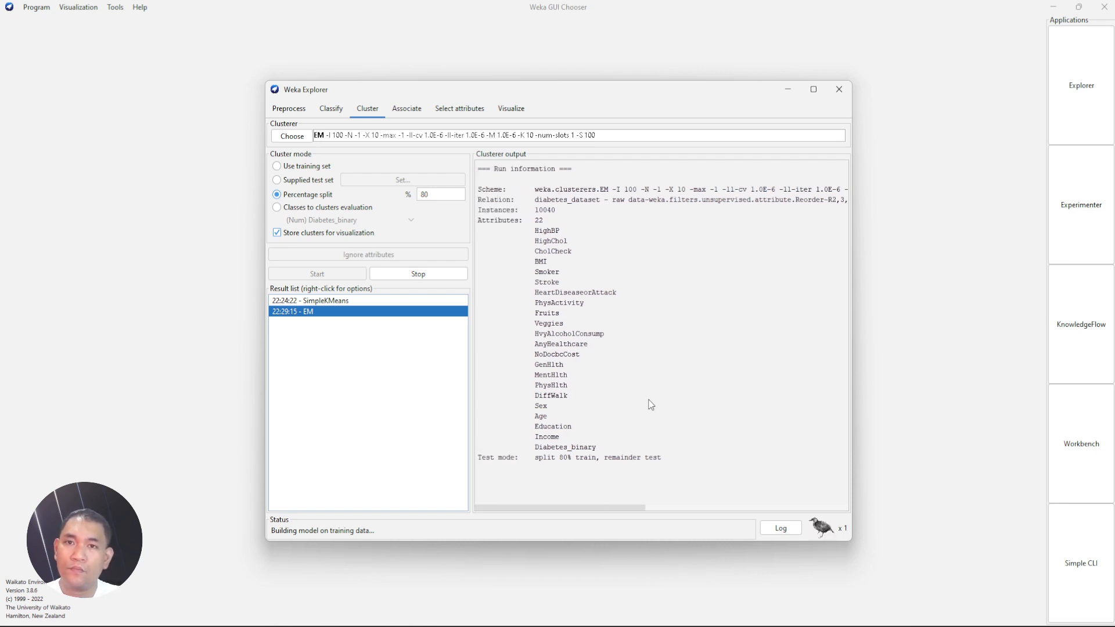
# Reopen the SimpleKMeans result while EM is running and review the test split's final cluster centroids.
pyautogui.click(357, 302)
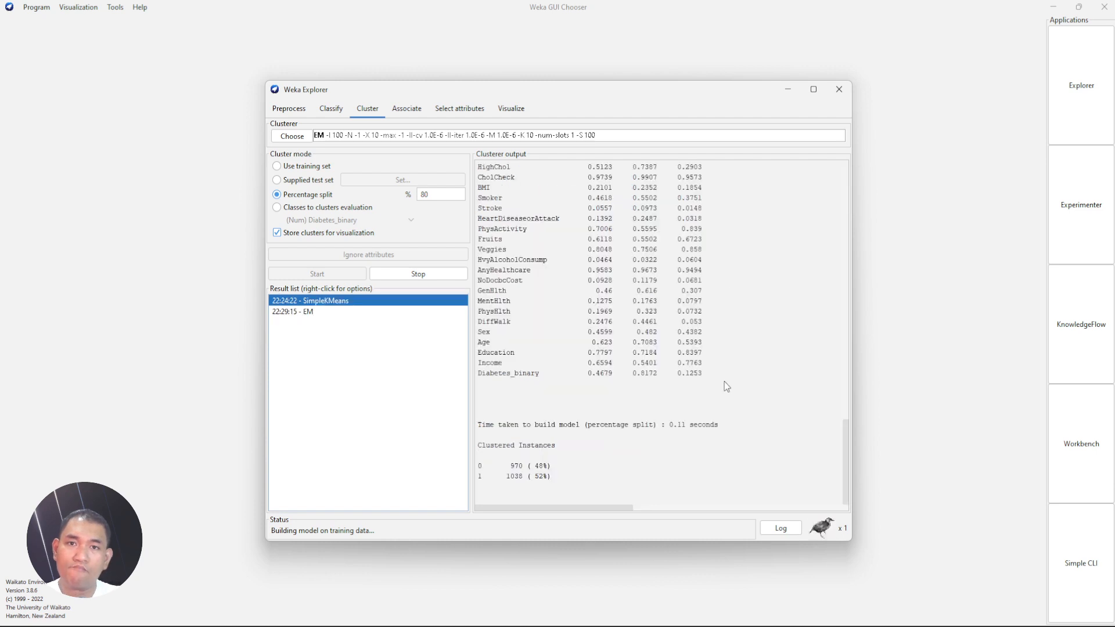
pyautogui.scroll(3, 717, 396)
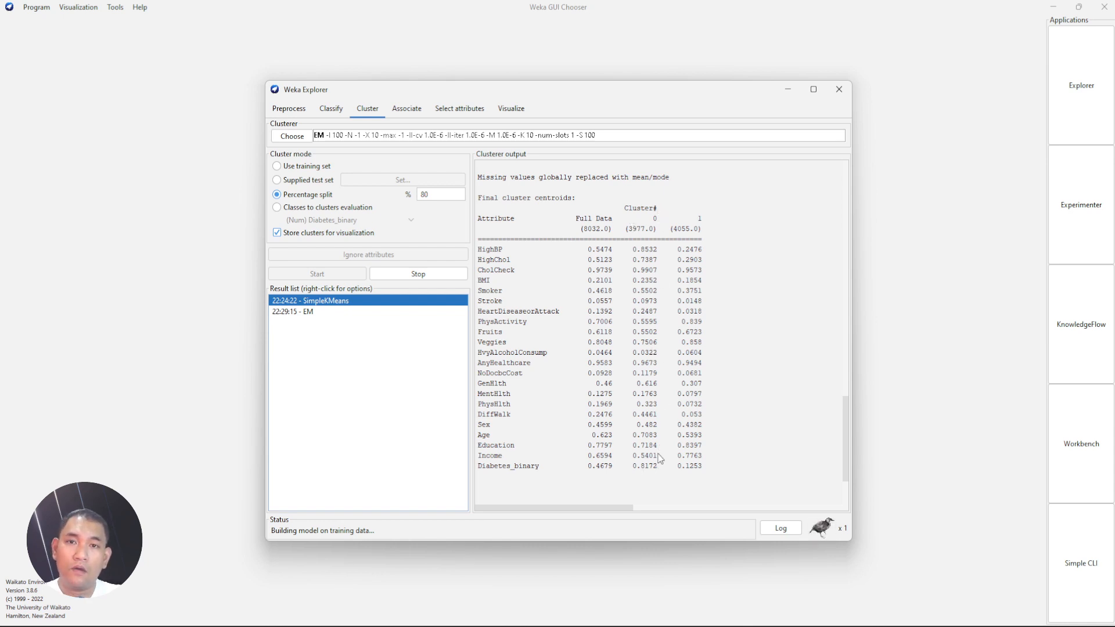
pyautogui.scroll(5, 656, 418)
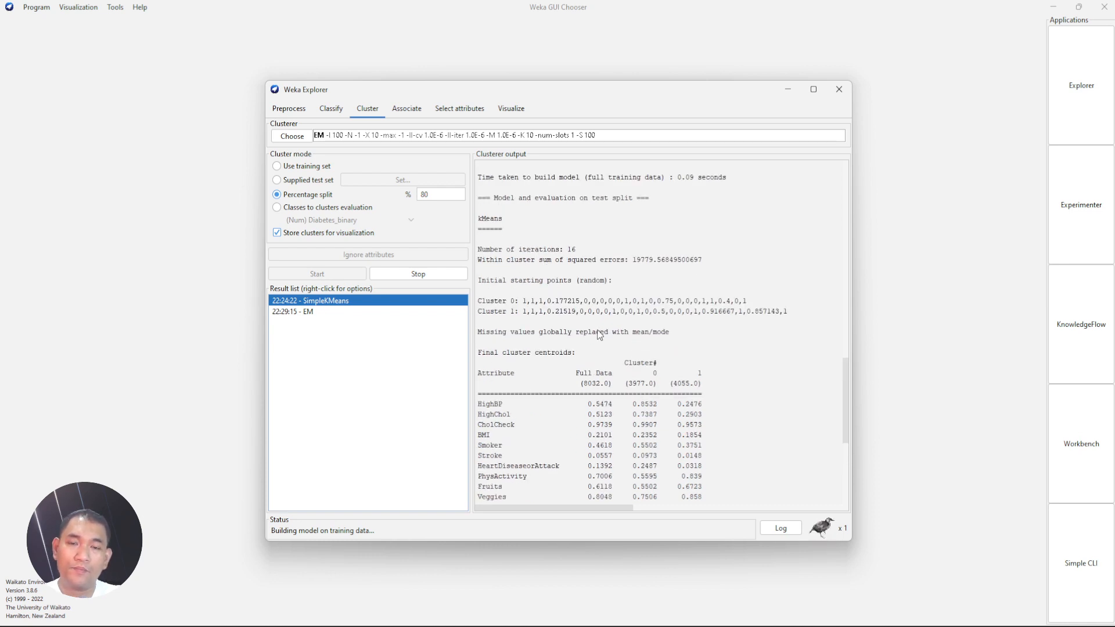
pyautogui.scroll(-4, 607, 337)
pyautogui.scroll(-2, 610, 351)
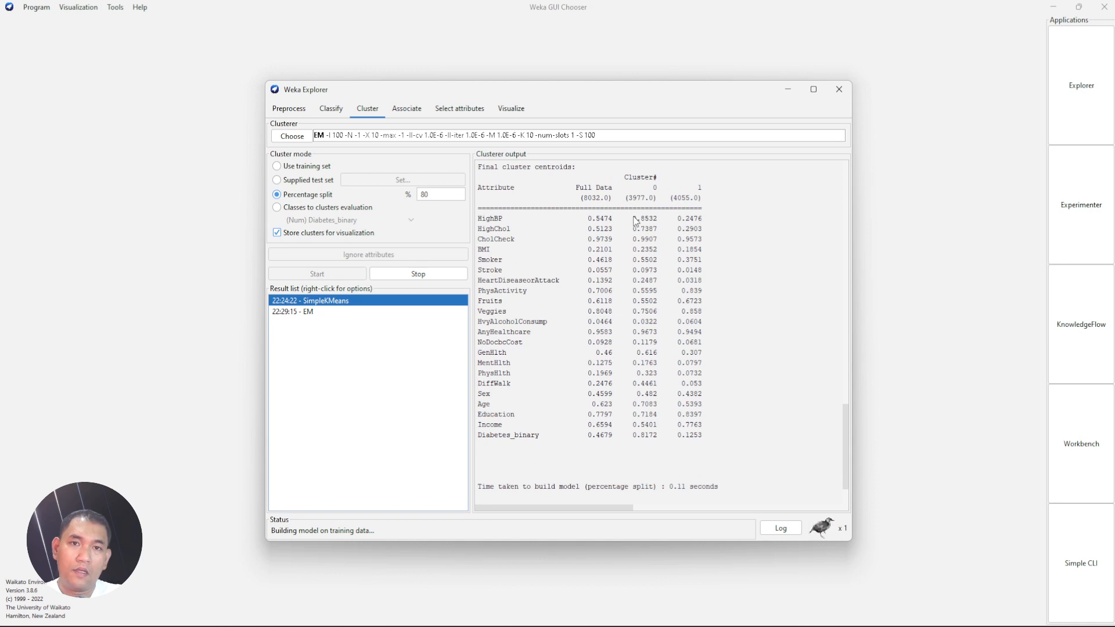
pyautogui.scroll(1, 604, 246)
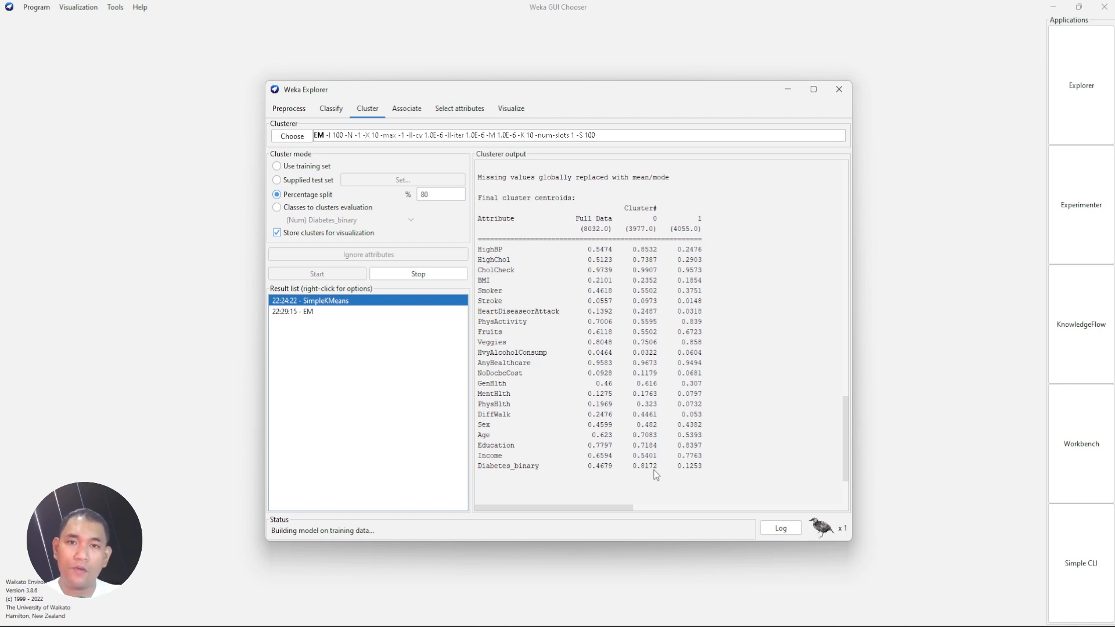
# Stop the running EM clusterer, and start HierarchicalClusterer with the 80% percentage split instead.
pyautogui.click(308, 316)
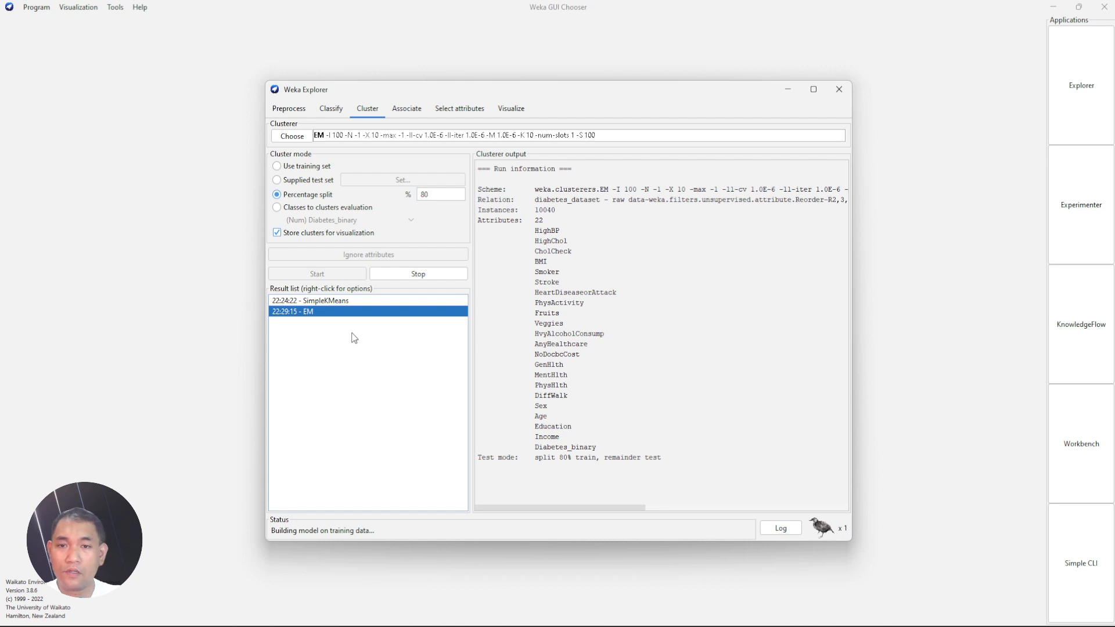
pyautogui.click(395, 276)
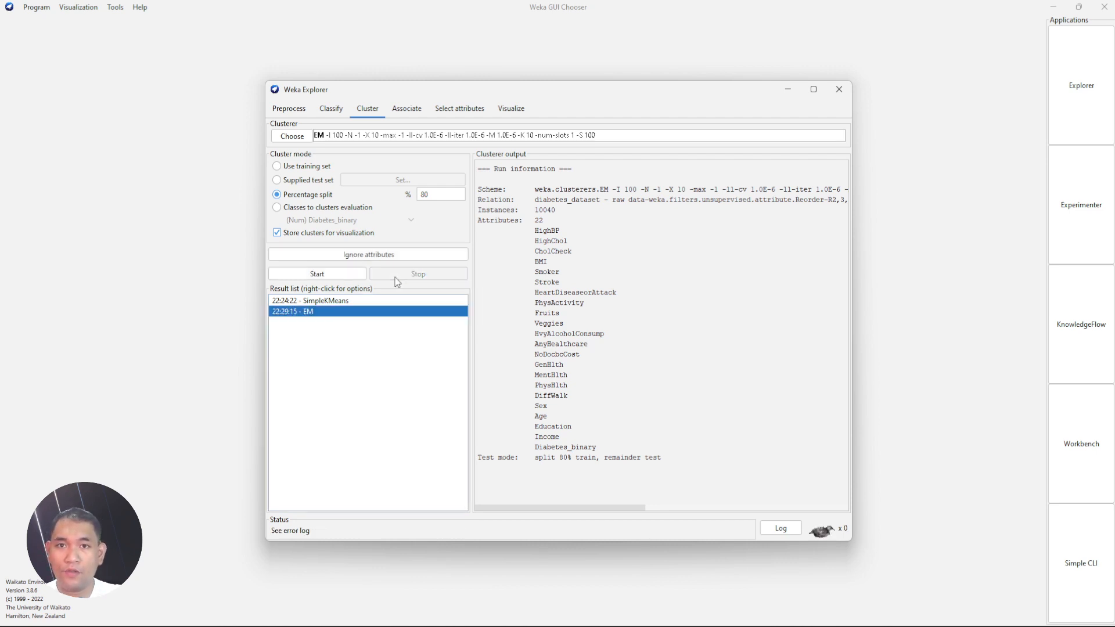
pyautogui.click(298, 139)
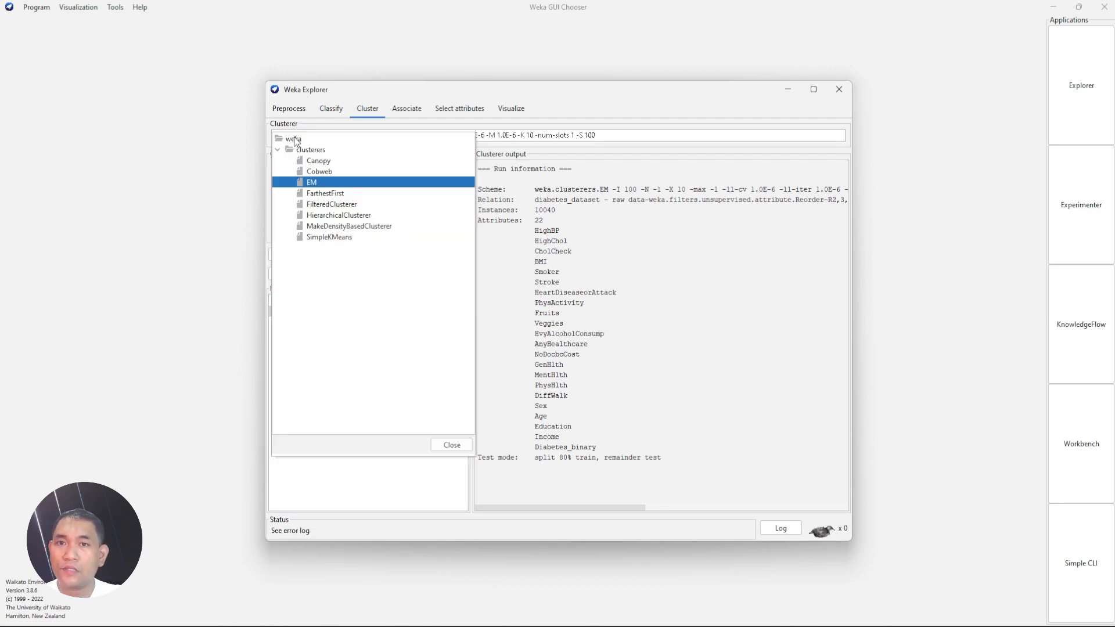
pyautogui.click(334, 216)
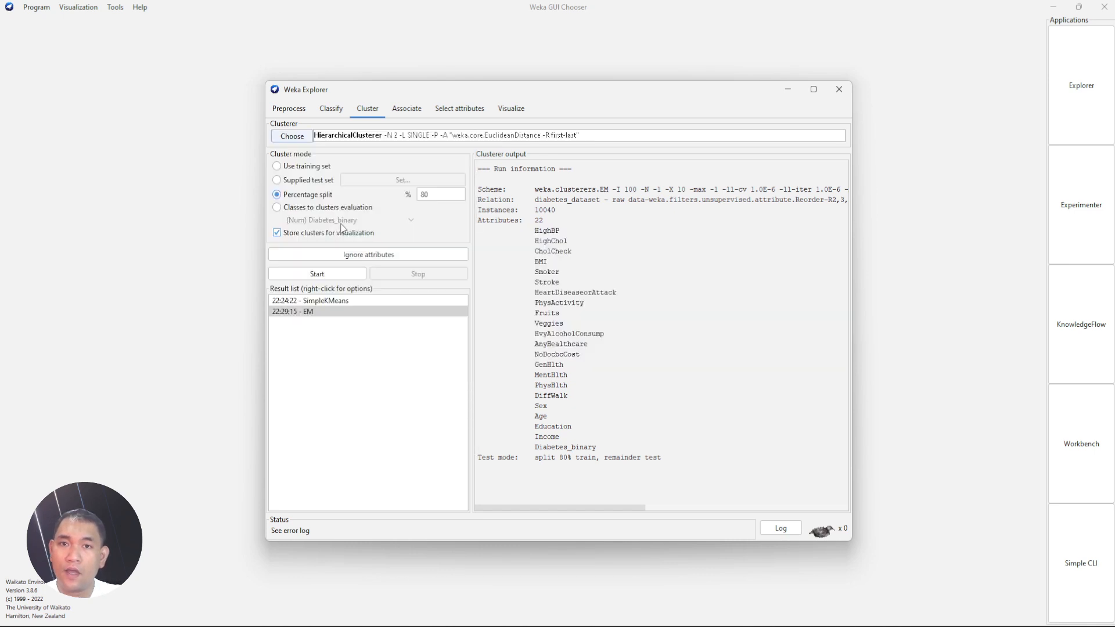
pyautogui.click(356, 276)
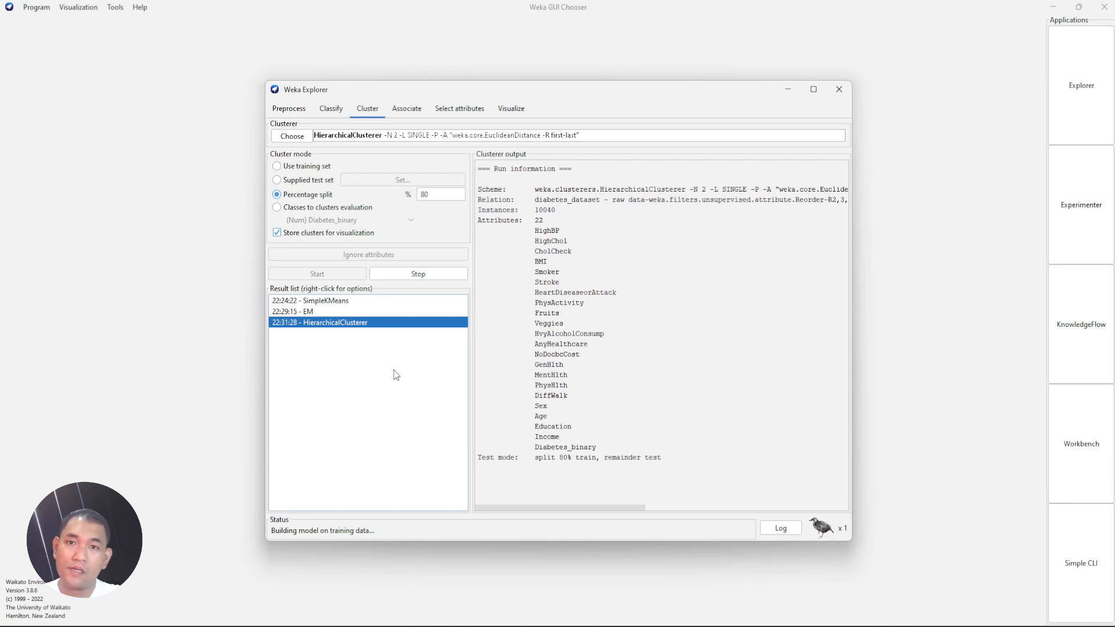
# Check the run information of the EM and HierarchicalClusterer results, and stop the hierarchical clustering run.
pyautogui.click(336, 312)
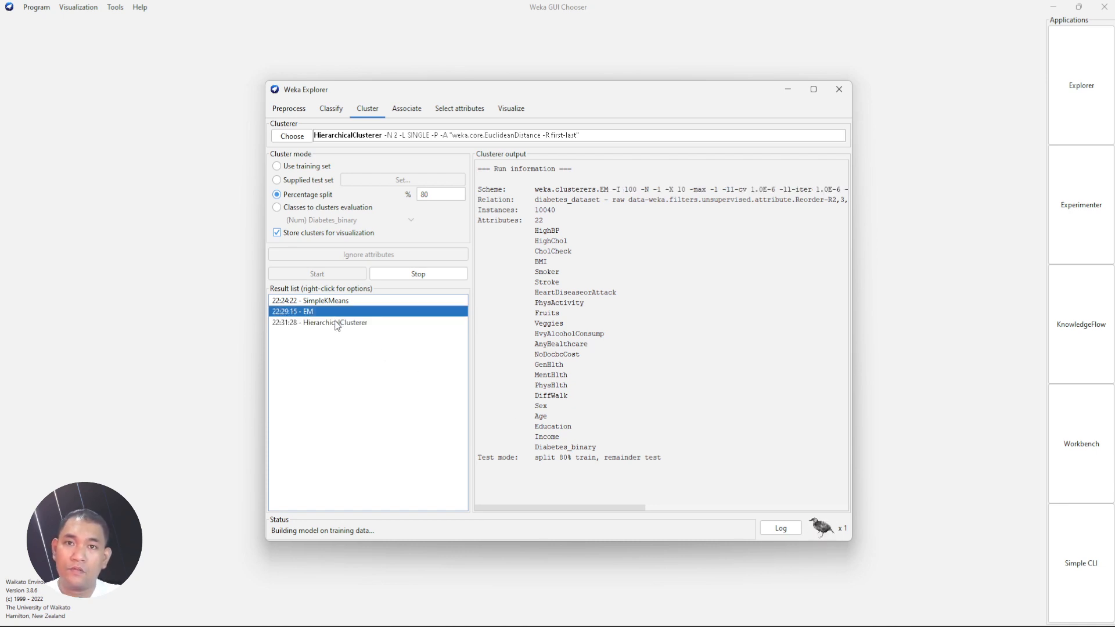
pyautogui.click(337, 323)
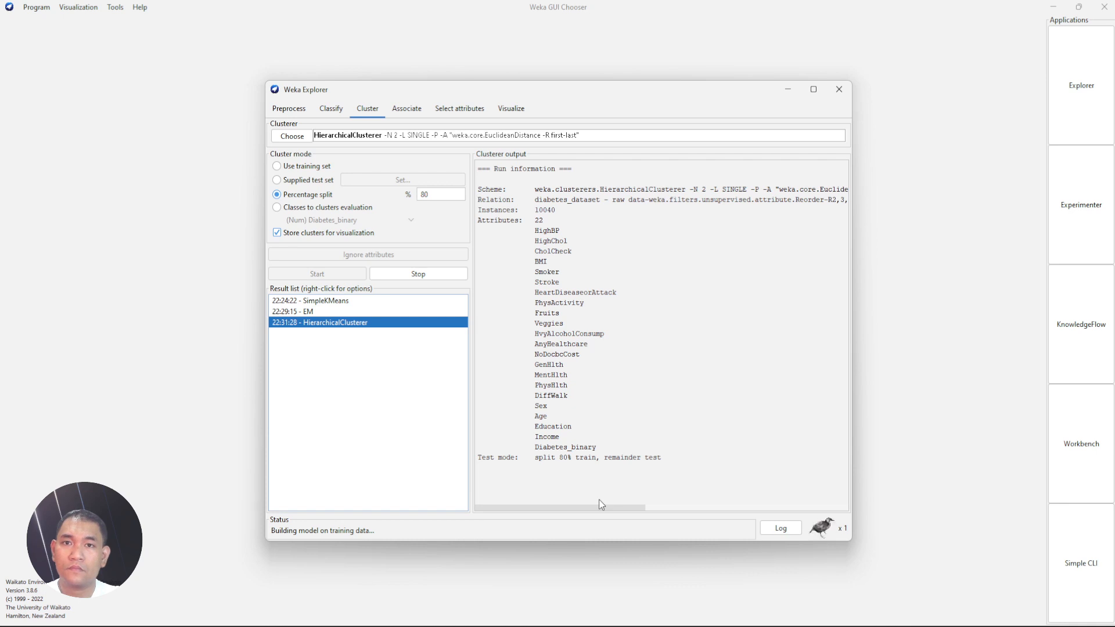
pyautogui.hscroll(2, 584, 473)
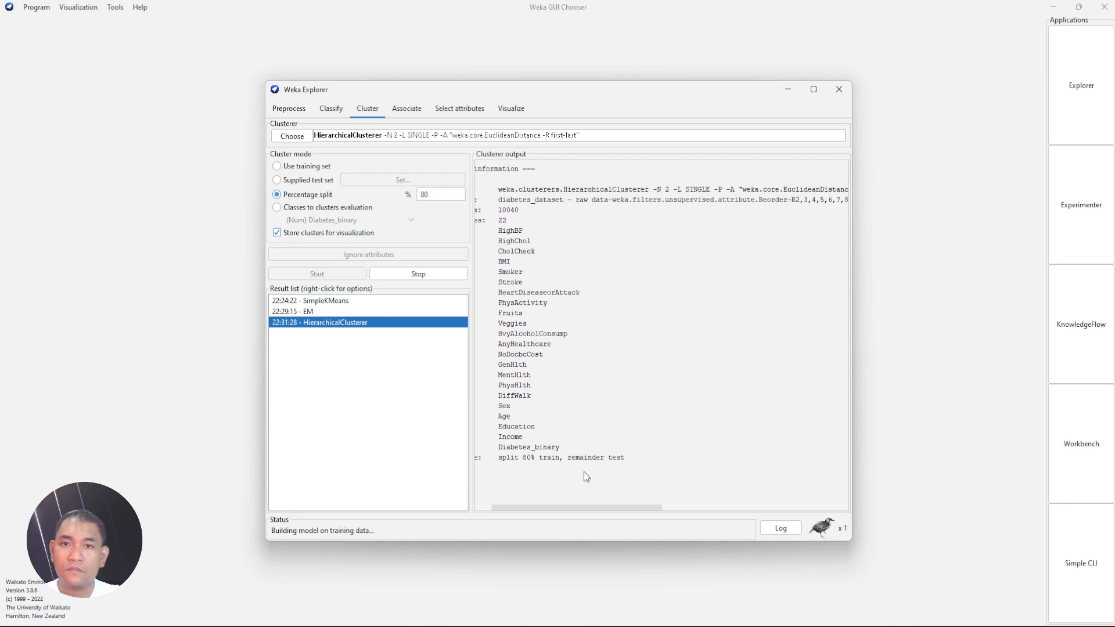
pyautogui.hscroll(-2, 583, 472)
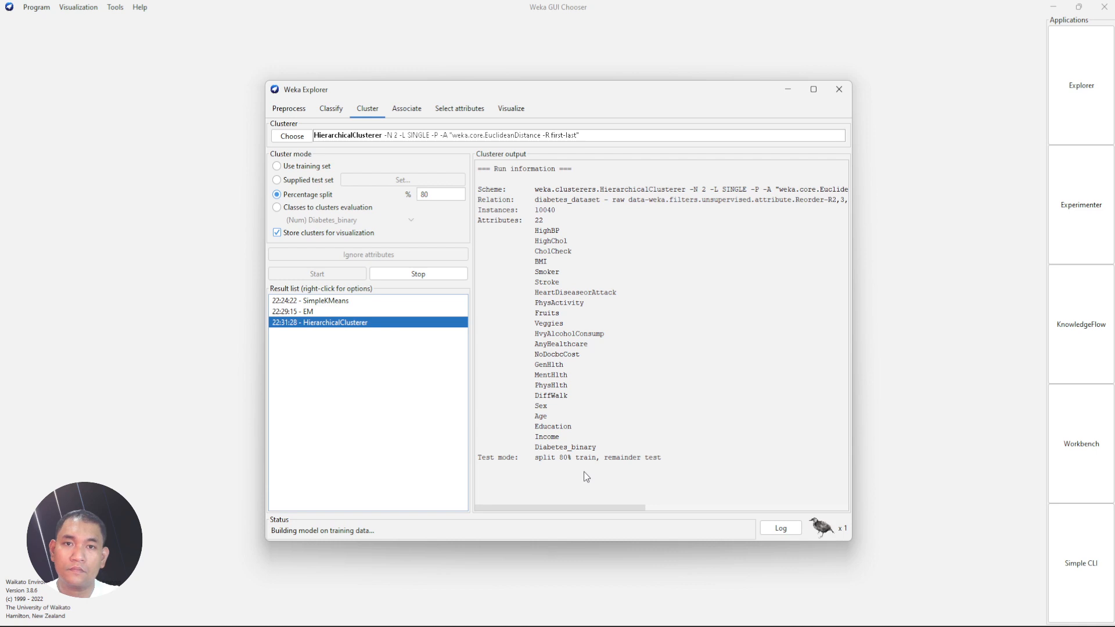
pyautogui.click(400, 271)
# Choose Cobweb as the clusterer, start it with the 80% split, and rerun it using the training set instead.
pyautogui.click(292, 136)
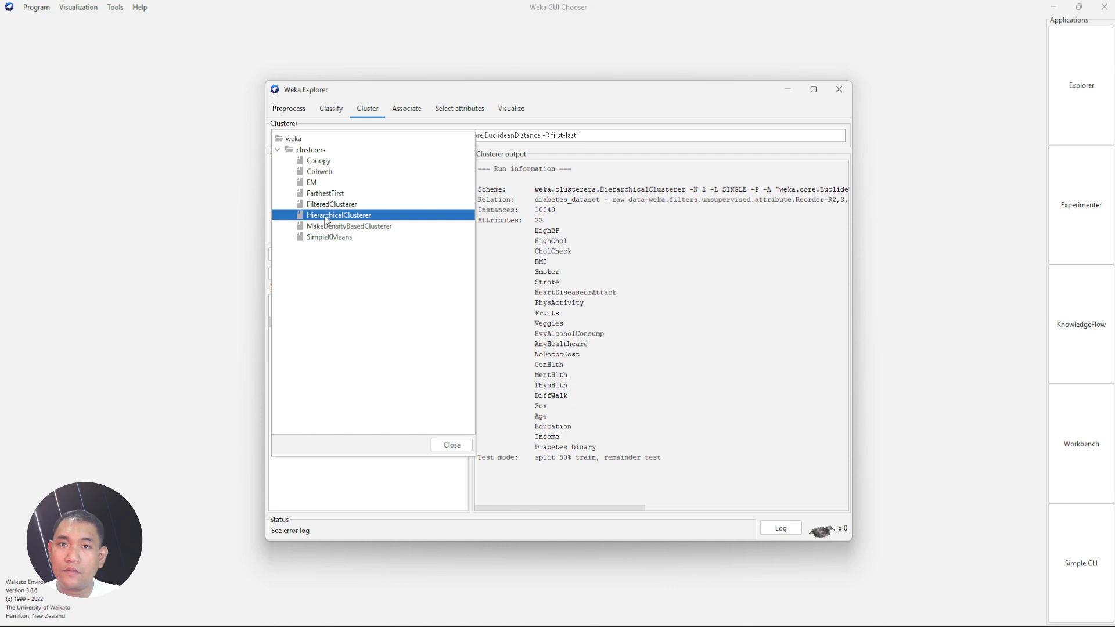
pyautogui.click(321, 172)
pyautogui.click(307, 270)
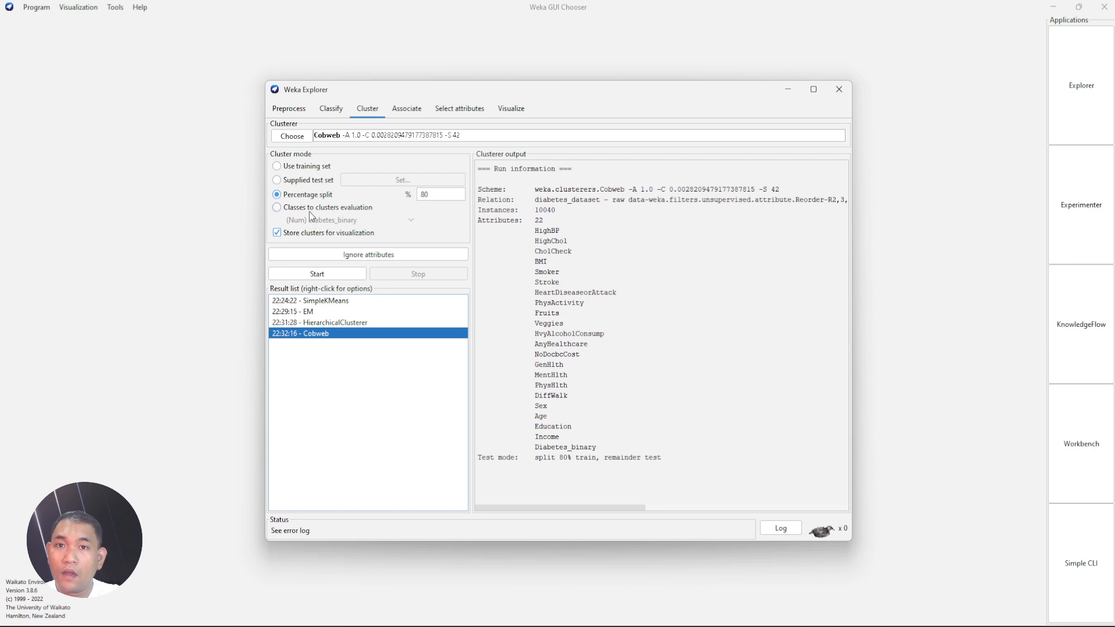
pyautogui.click(302, 168)
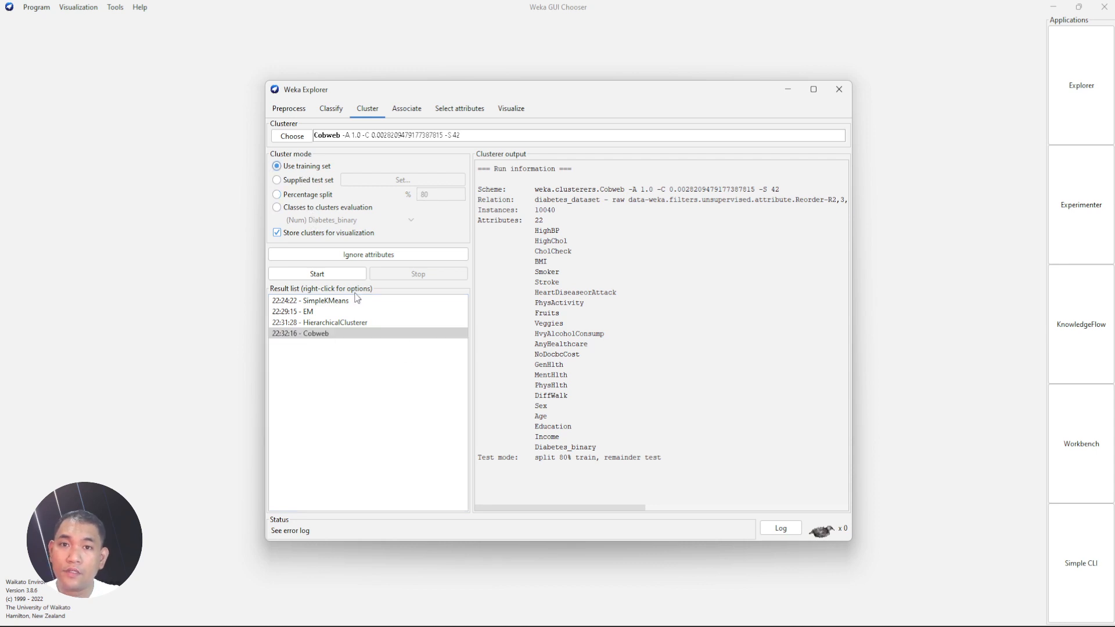
pyautogui.click(340, 273)
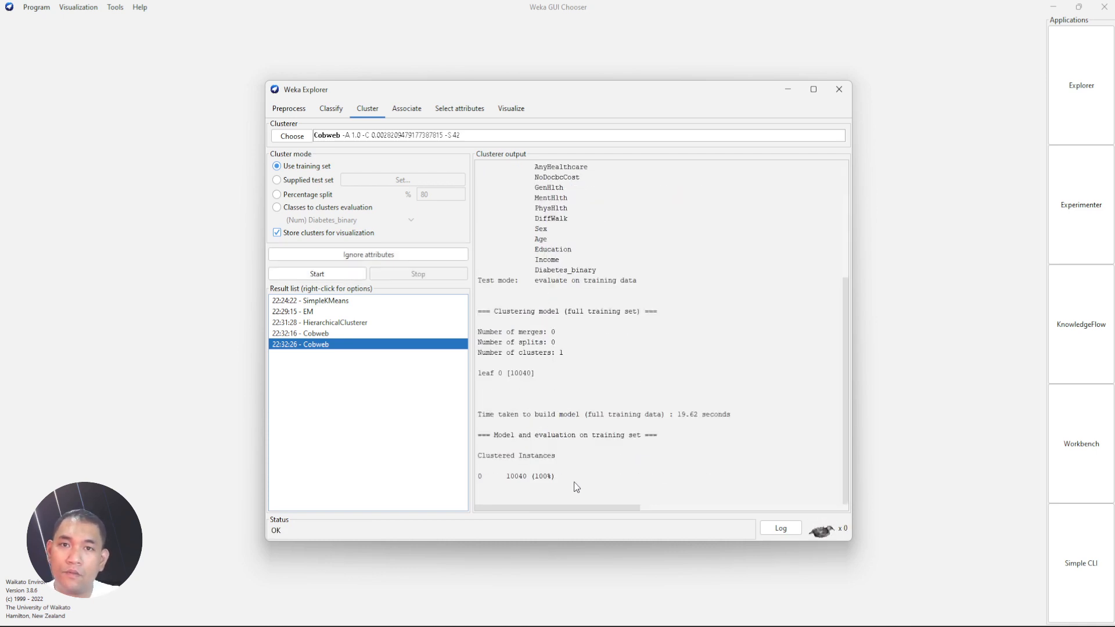
# Review the Cobweb training set output, examining its merges, splits, number of clusters and clustered instances.
pyautogui.scroll(6, 575, 486)
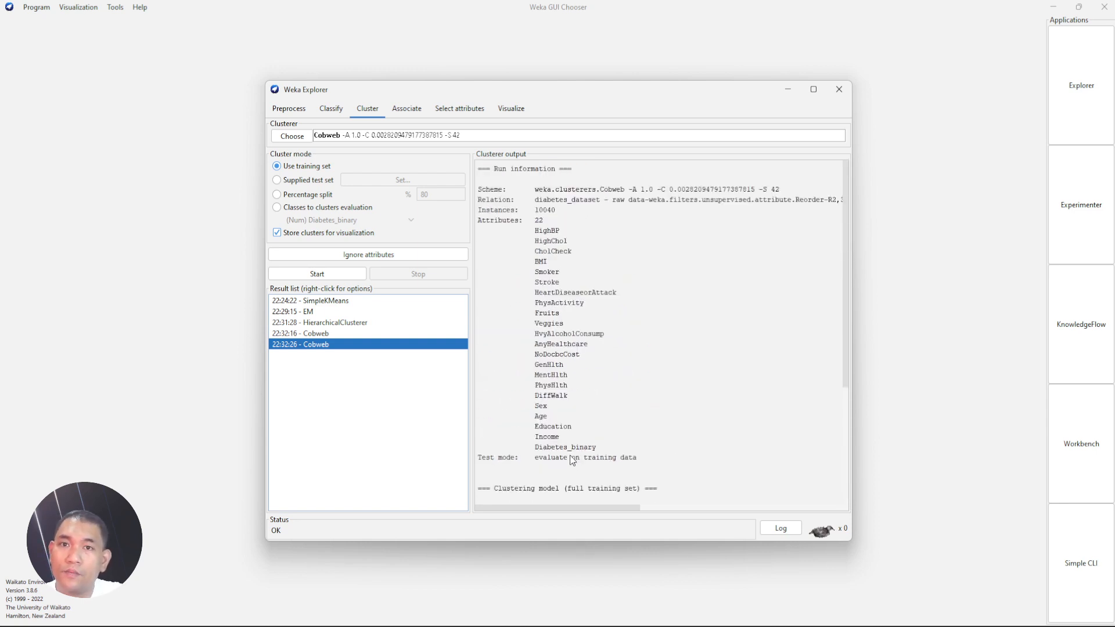
pyautogui.scroll(-2, 573, 460)
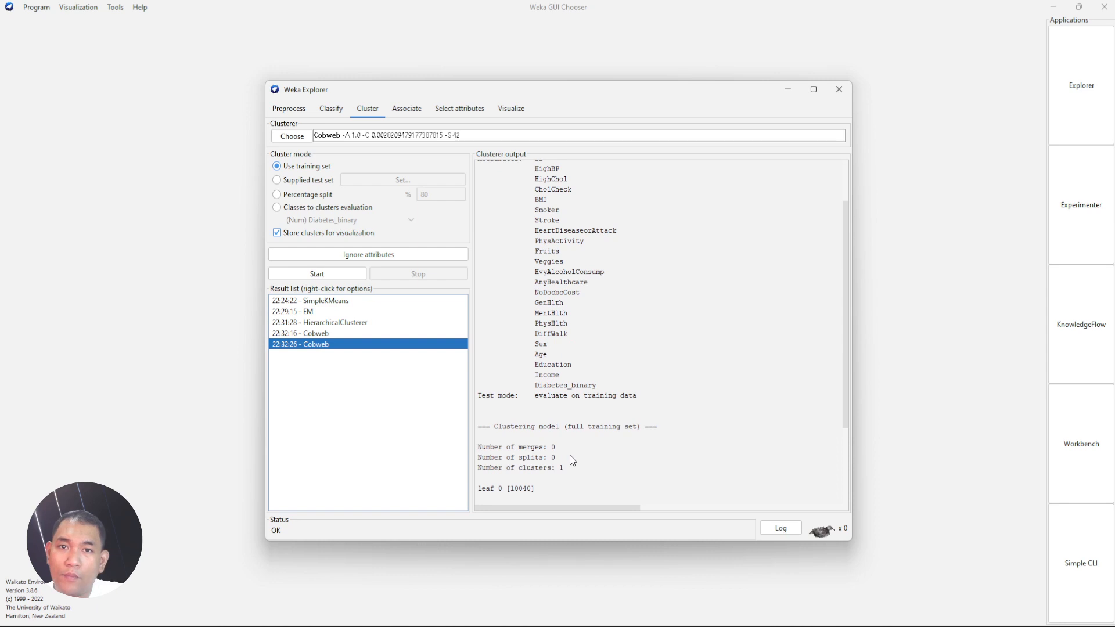
pyautogui.scroll(-2, 573, 460)
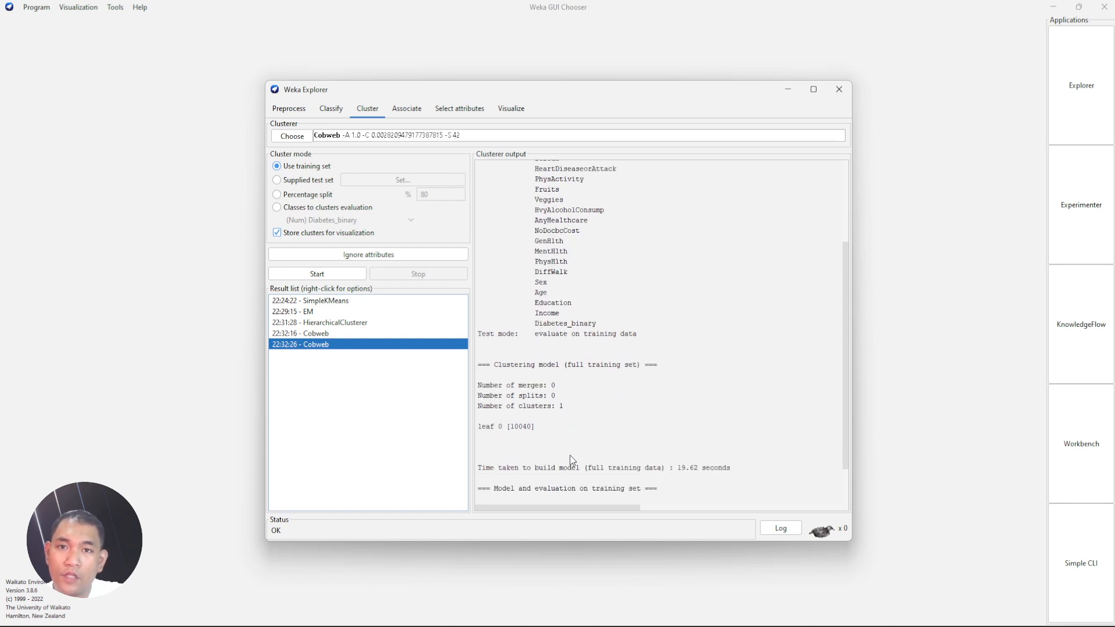
pyautogui.scroll(-2, 572, 460)
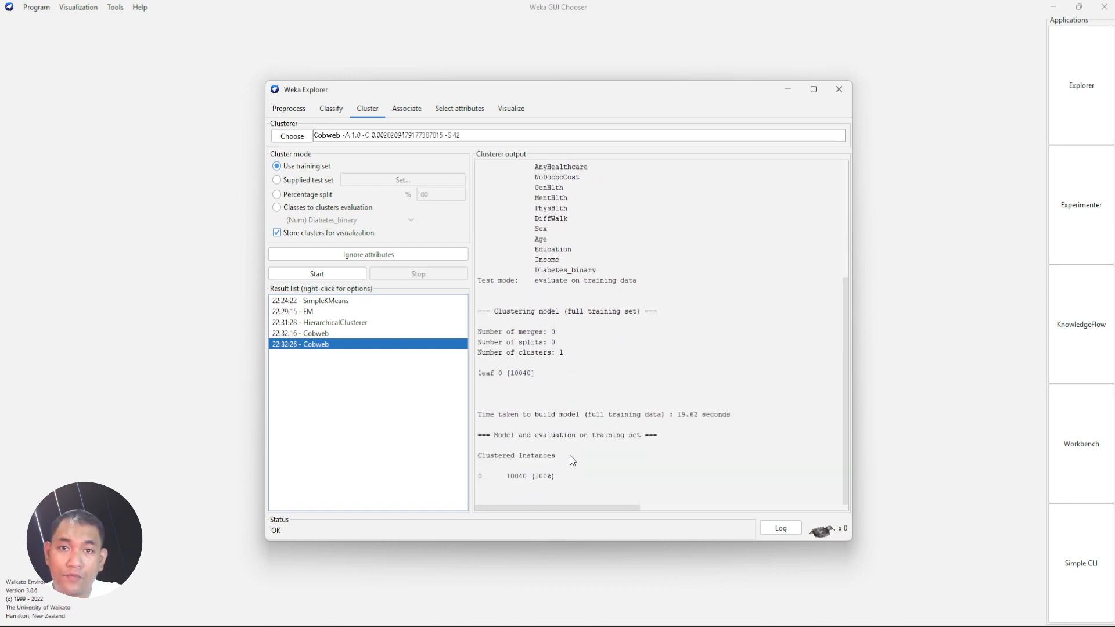
pyautogui.moveTo(562, 479); pyautogui.dragTo(480, 481)
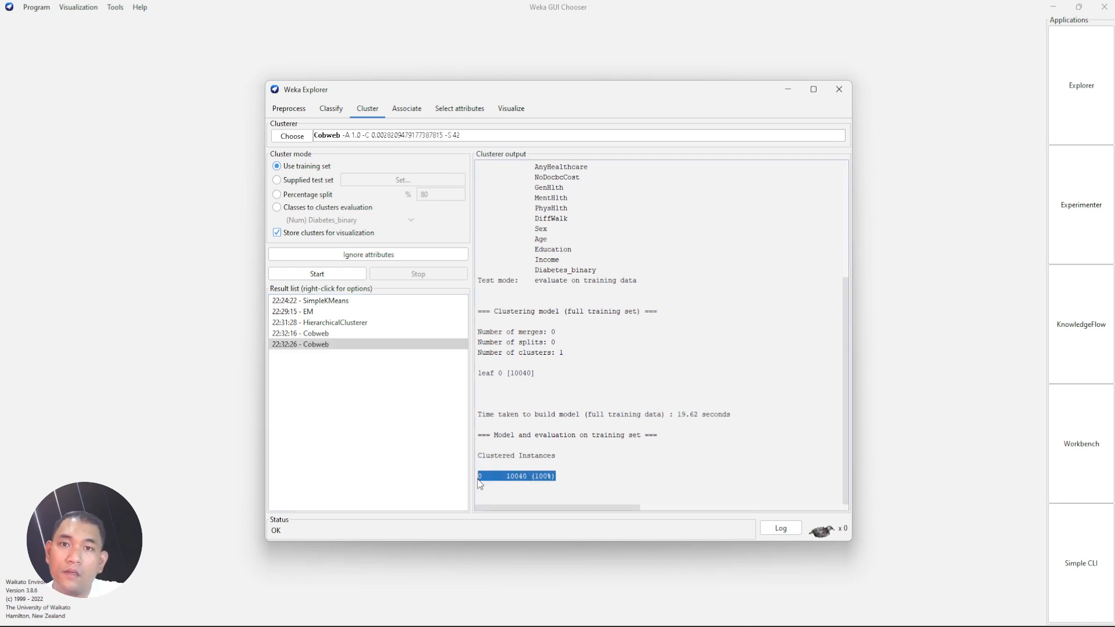
# Rerun Cobweb with the 80% percentage split, and run Canopy with the same split.
pyautogui.click(308, 196)
pyautogui.click(300, 276)
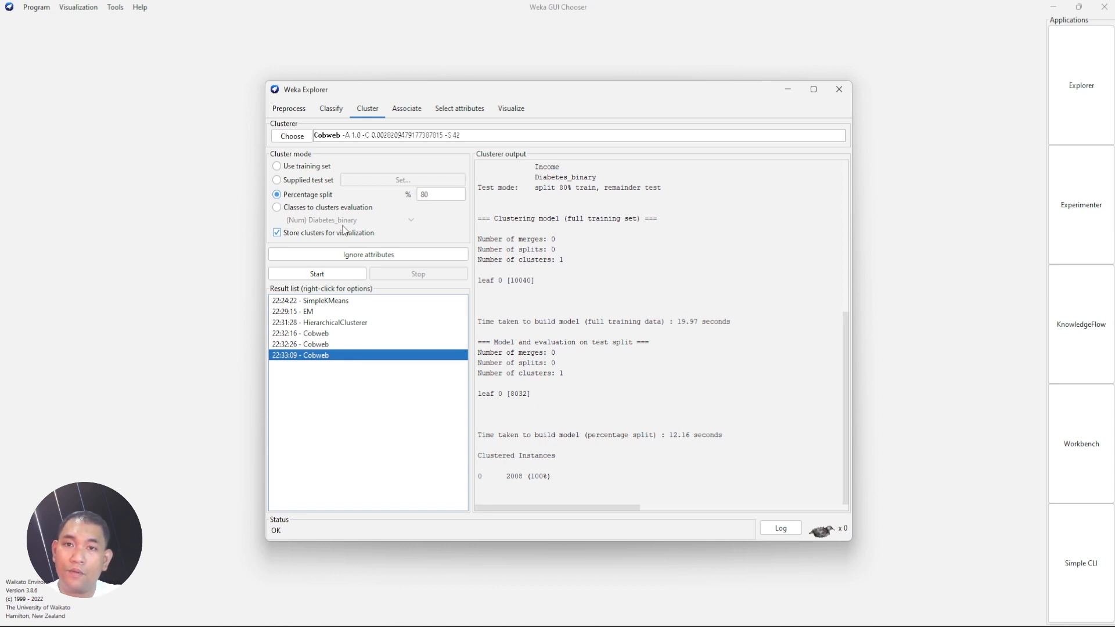
pyautogui.click(307, 138)
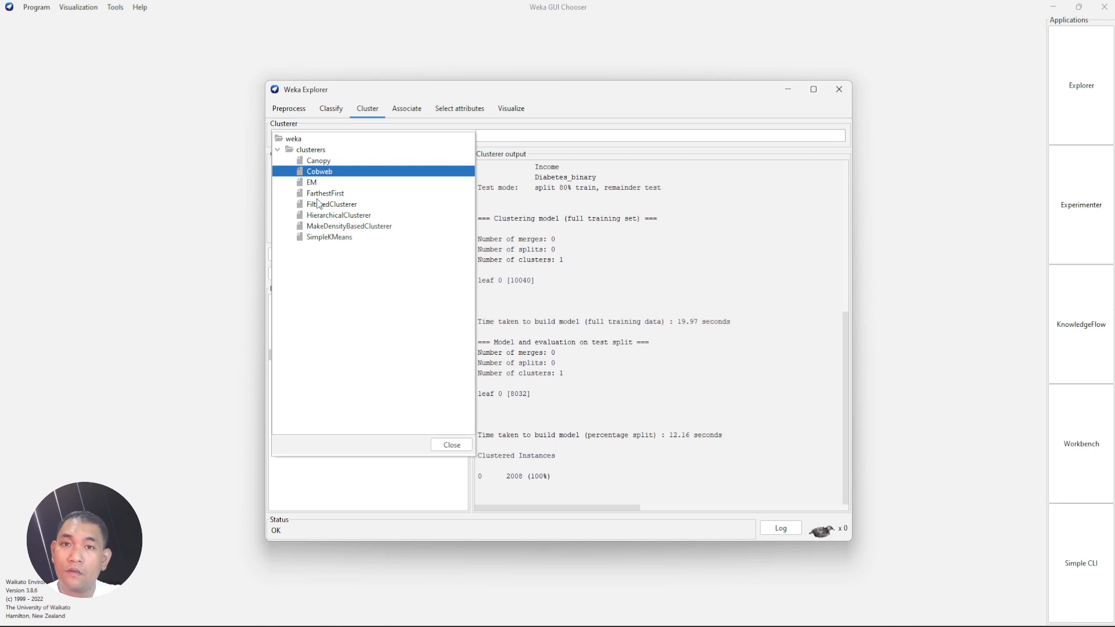
pyautogui.click(318, 161)
pyautogui.click(308, 273)
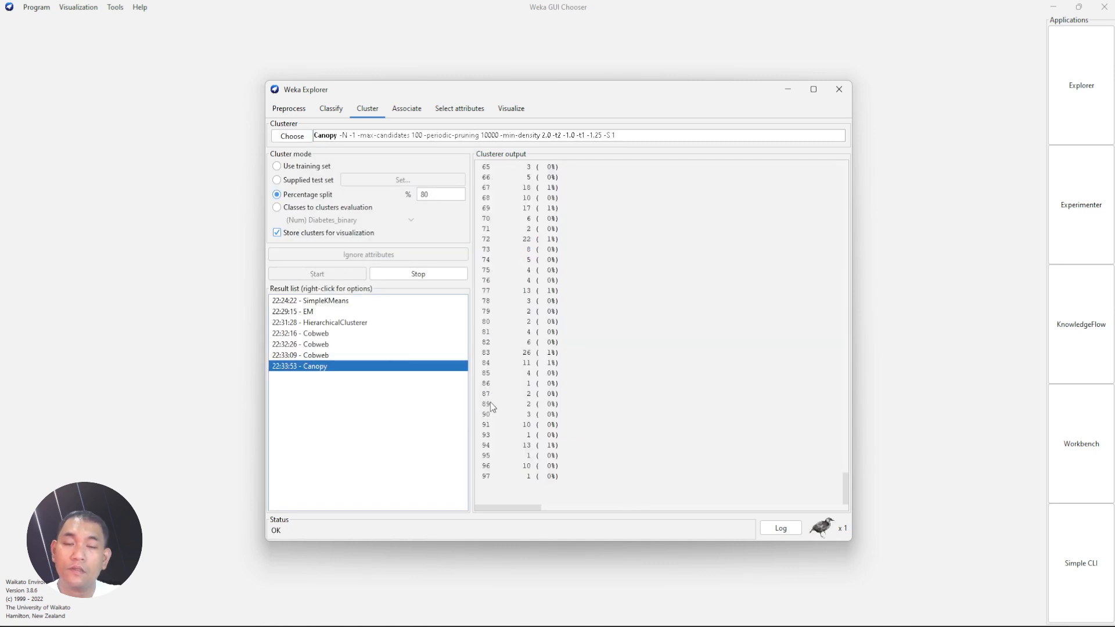
# Examine the Canopy output, including its clustered instances, cluster centers and number of canopies found on the full training set.
pyautogui.scroll(6, 592, 479)
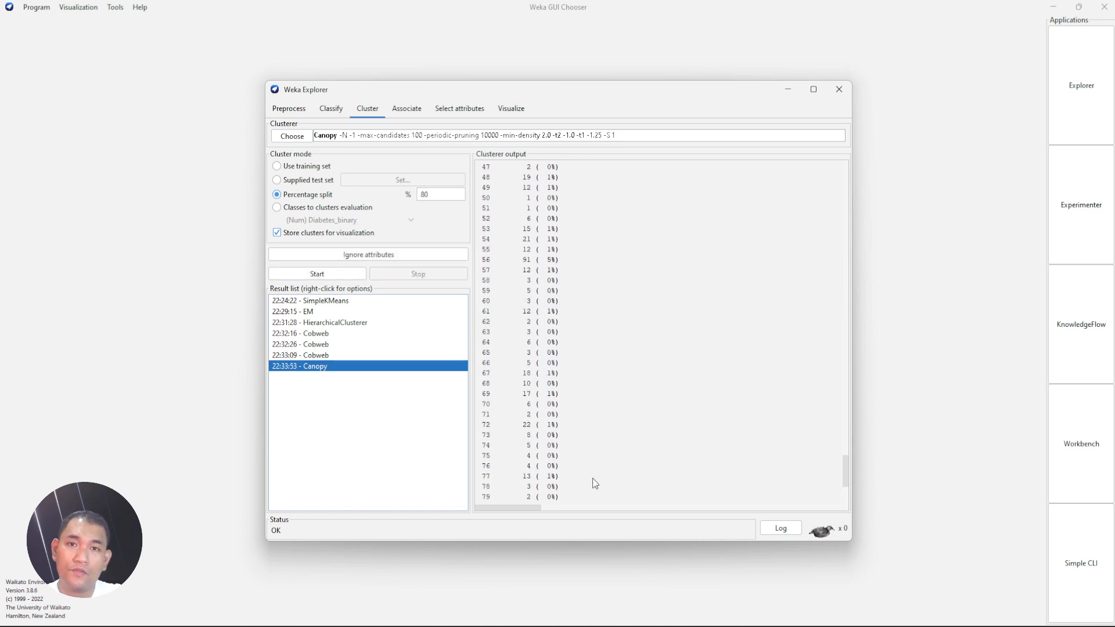
pyautogui.scroll(15, 592, 478)
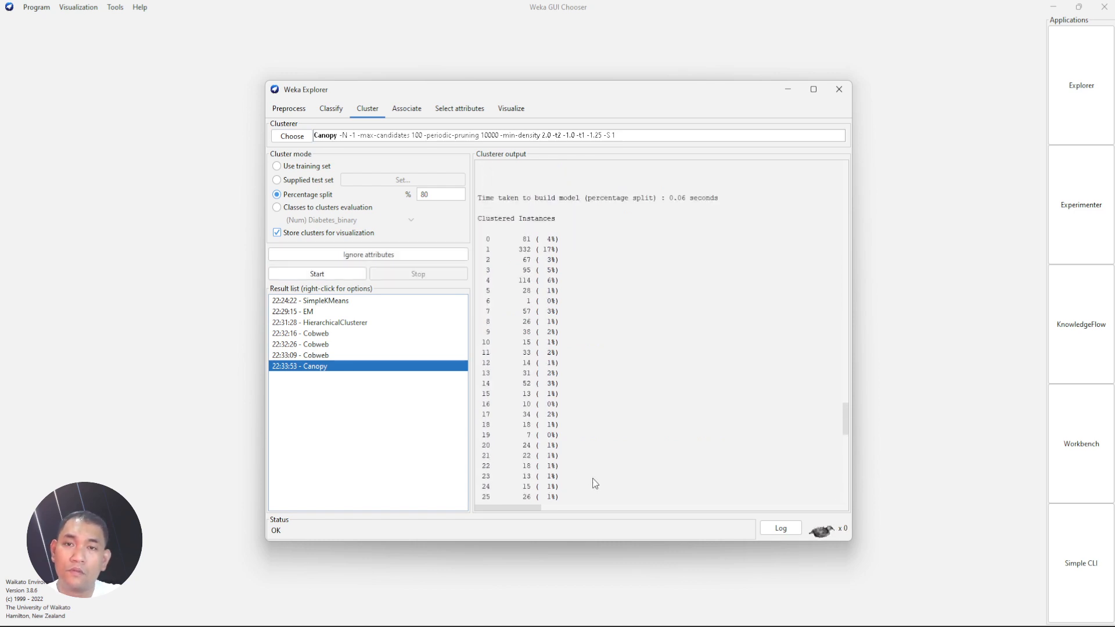
pyautogui.scroll(6, 592, 478)
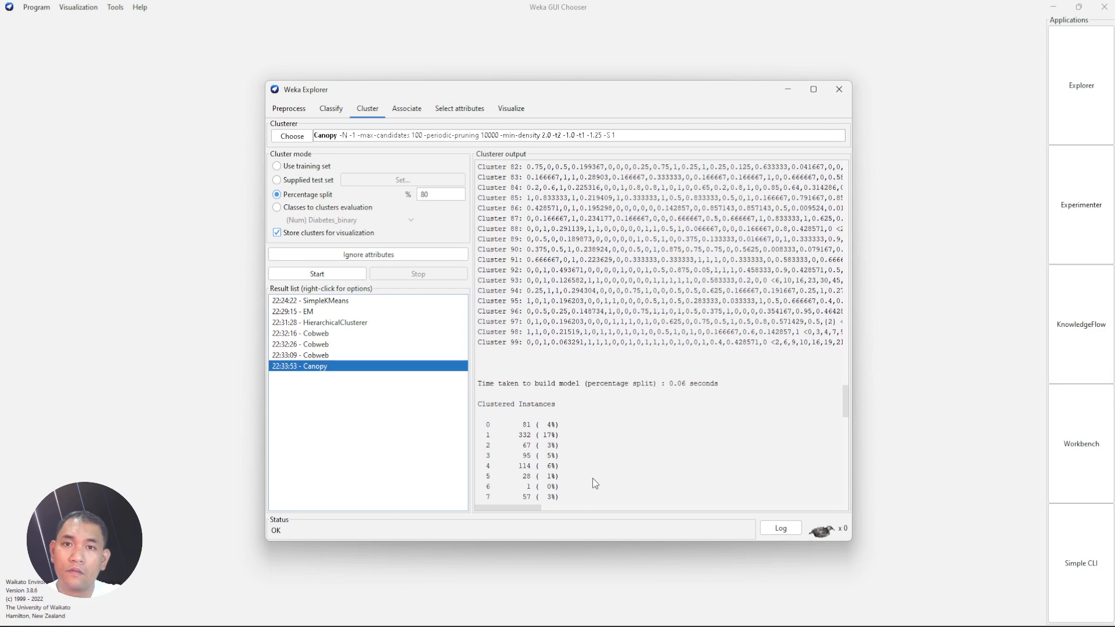
pyautogui.scroll(1, 593, 479)
pyautogui.scroll(-7, 592, 478)
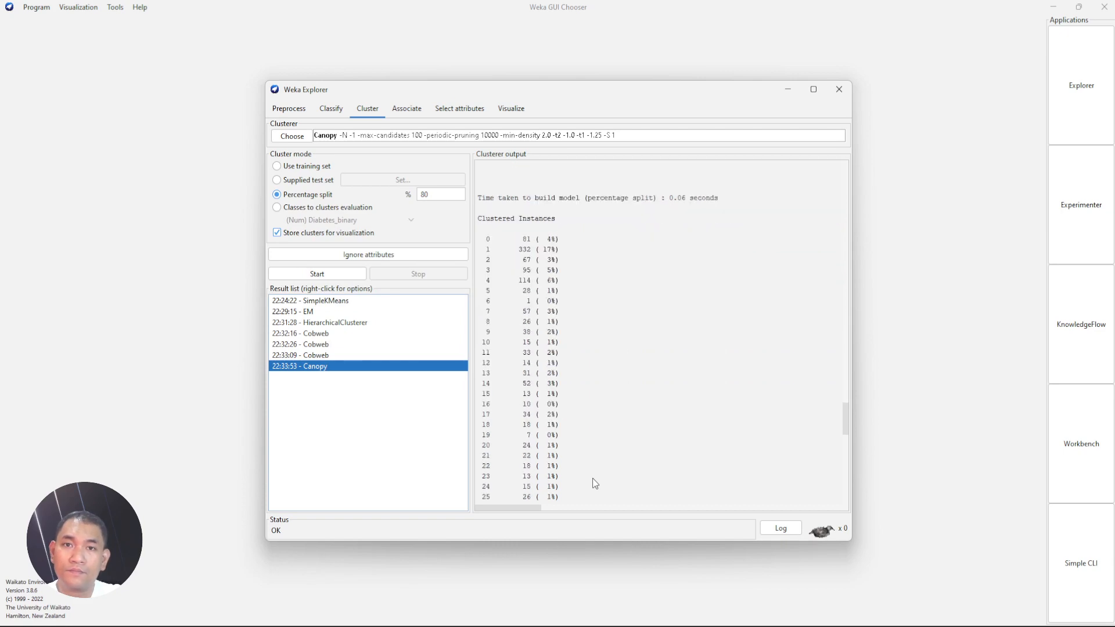
pyautogui.scroll(11, 593, 478)
pyautogui.scroll(7, 595, 482)
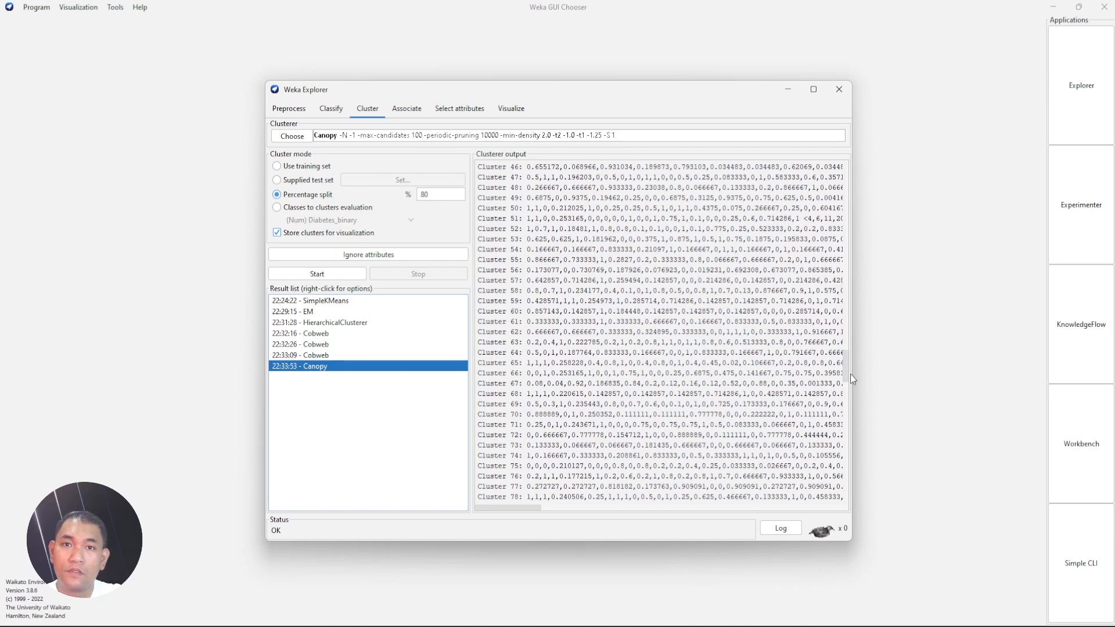
pyautogui.moveTo(851, 375); pyautogui.dragTo(793, 158)
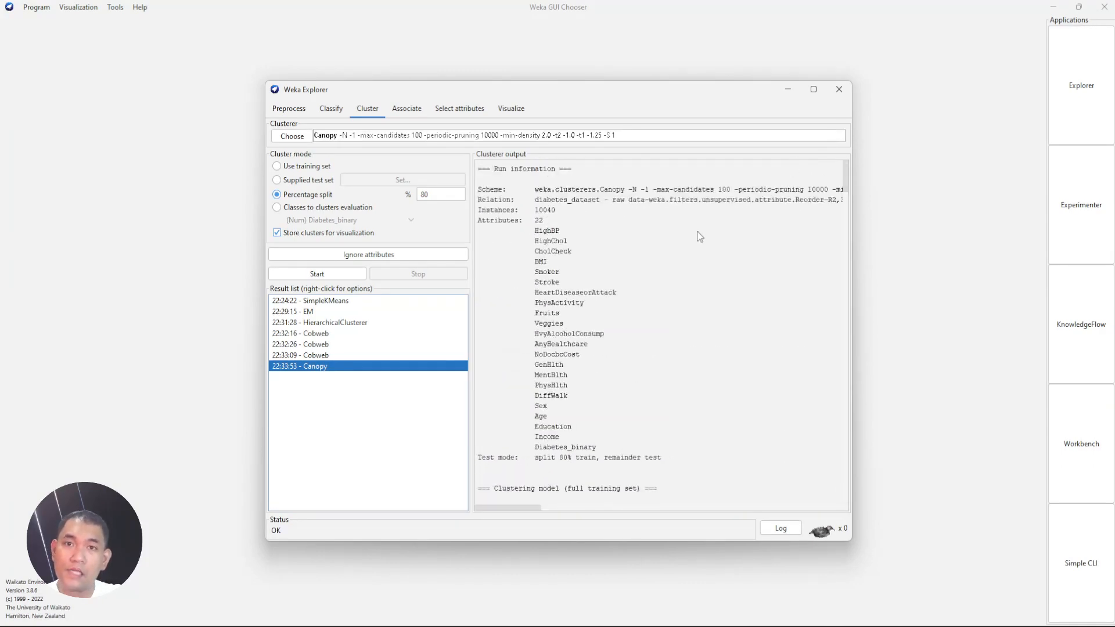
pyautogui.scroll(-5, 589, 461)
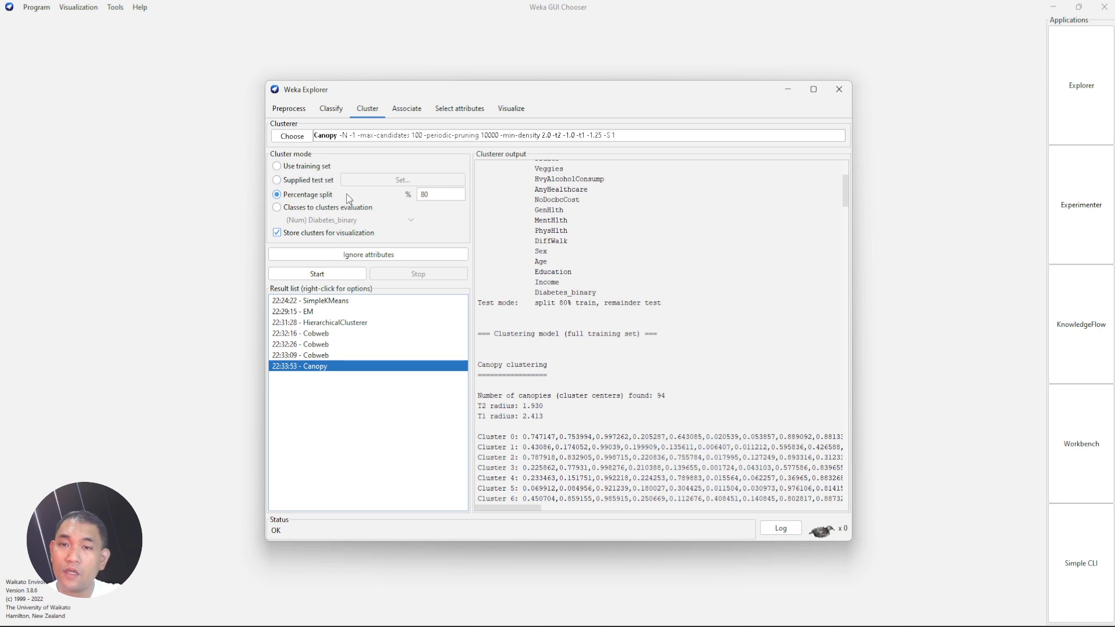
# Run SimpleKMeans again with the 80% percentage split and review the test split's final cluster centroids.
pyautogui.click(292, 136)
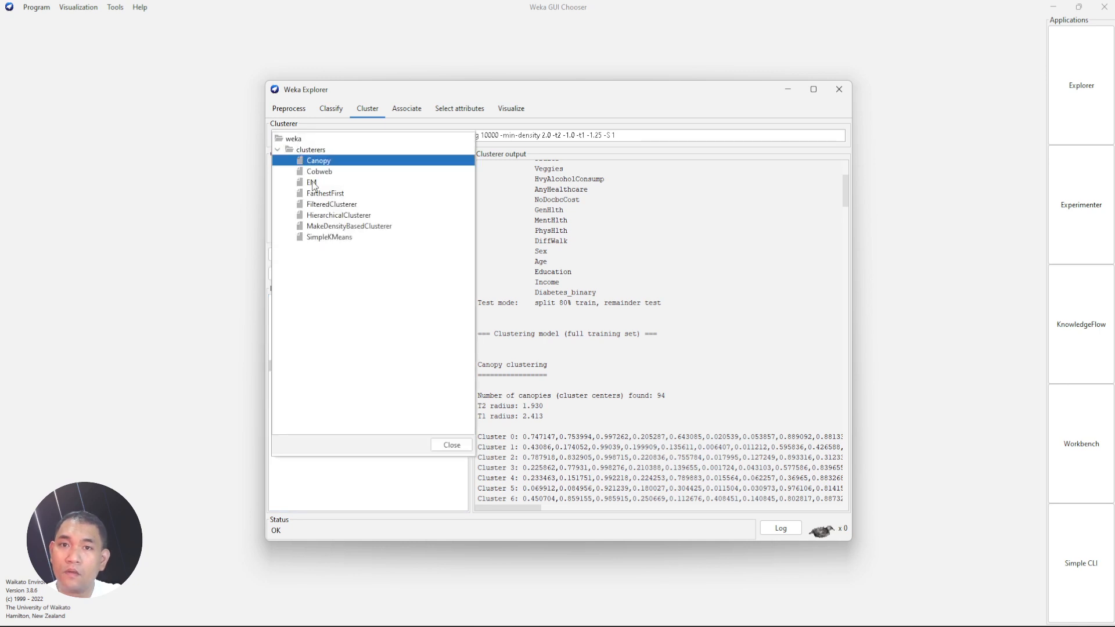
pyautogui.click(332, 238)
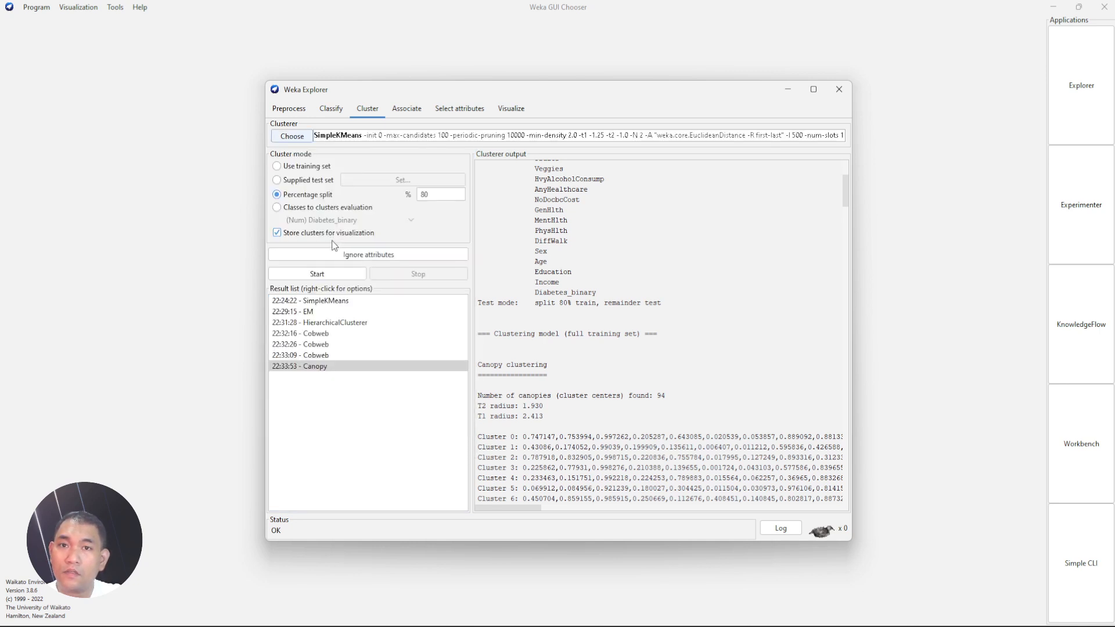
pyautogui.click(308, 274)
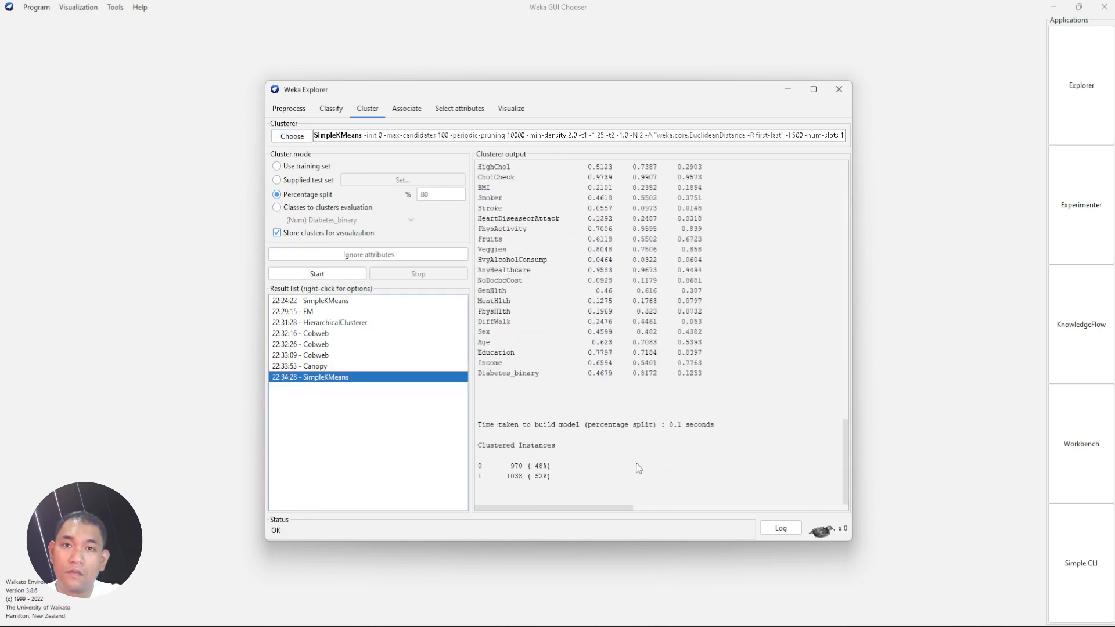
pyautogui.scroll(2, 639, 464)
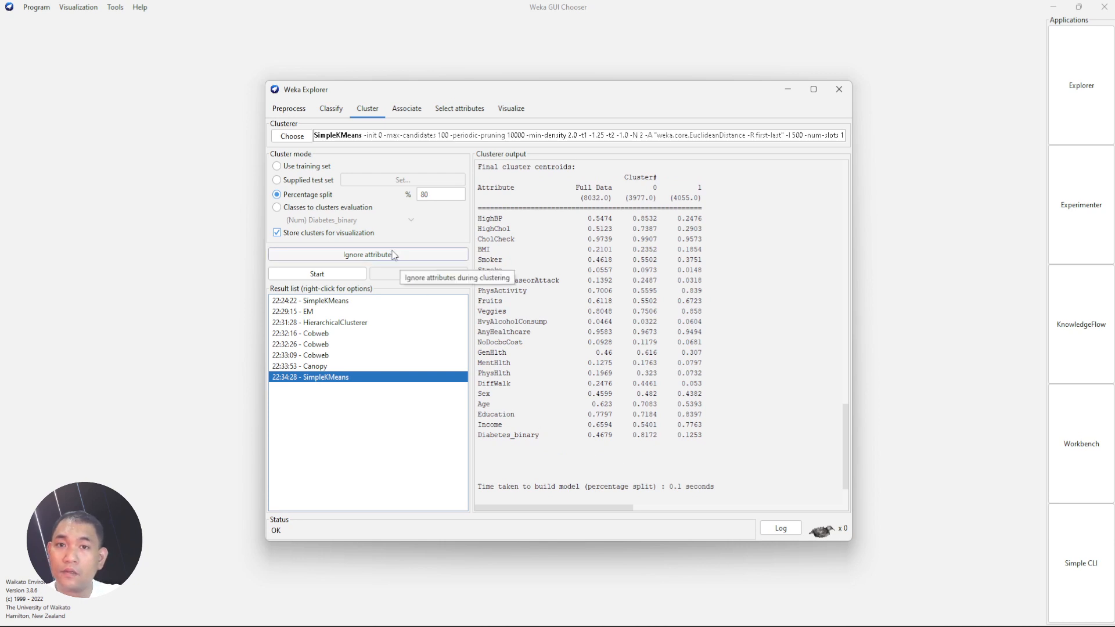
# Rerun SimpleKMeans with a 70% percentage split and examine the attribute values in the test split's final cluster centroids.
pyautogui.moveTo(446, 195); pyautogui.dragTo(347, 189)
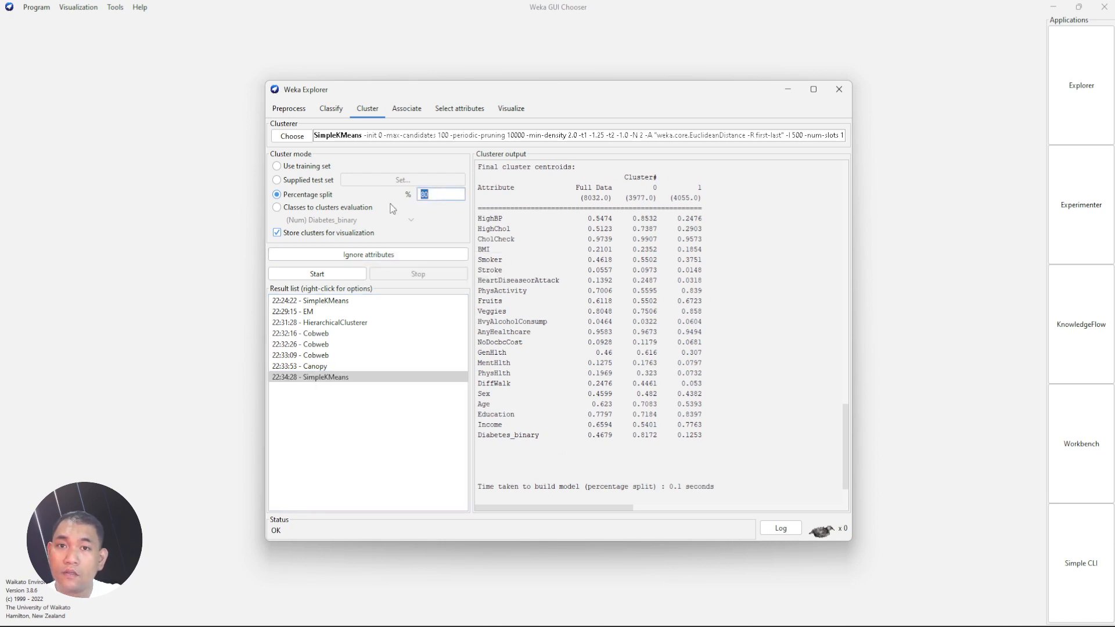
pyautogui.write('70')
pyautogui.click(337, 274)
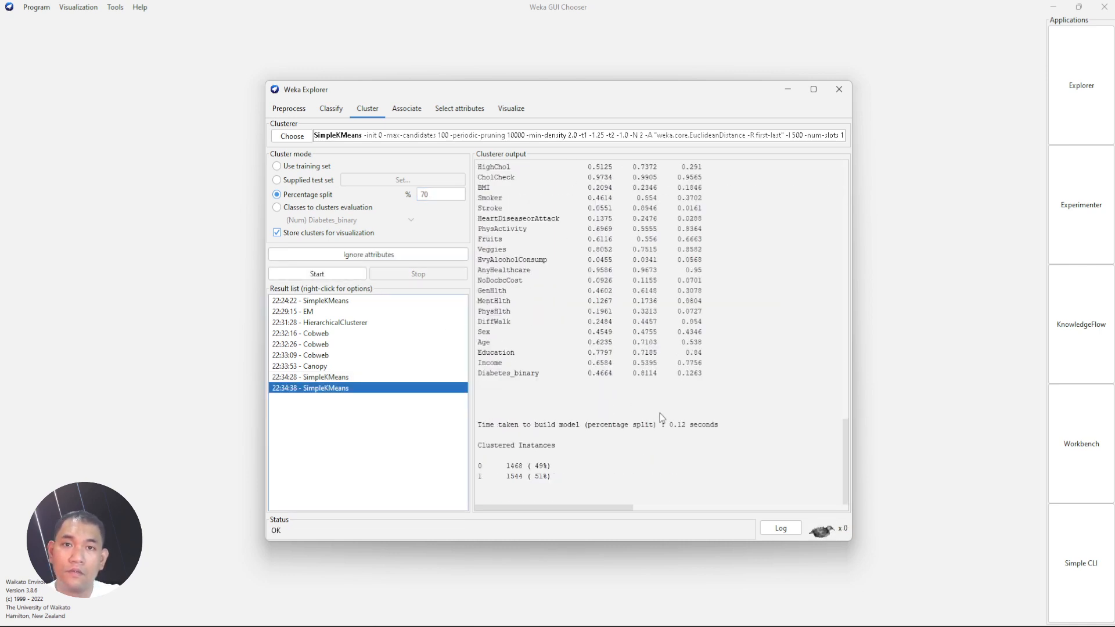
pyautogui.scroll(3, 661, 417)
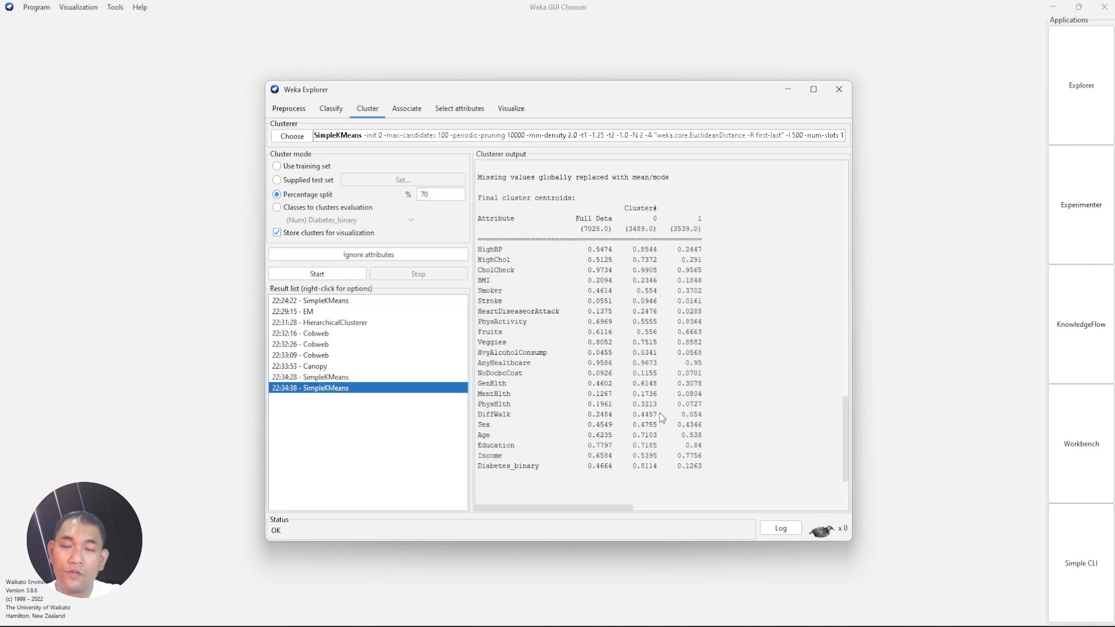
pyautogui.moveTo(712, 467); pyautogui.dragTo(494, 222)
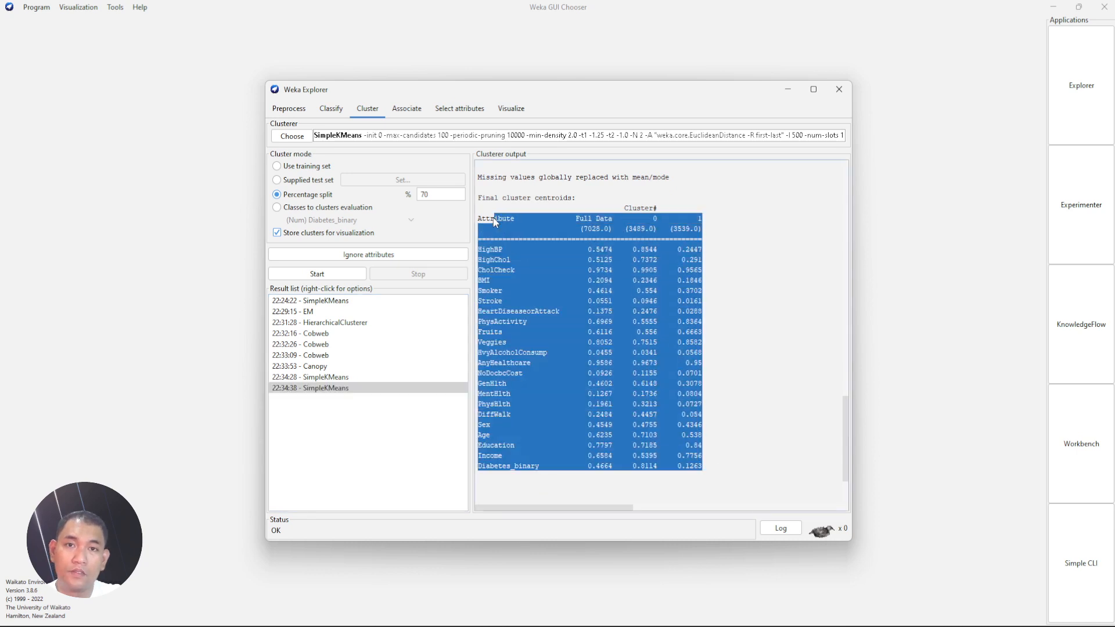
pyautogui.tripleClick(749, 420)
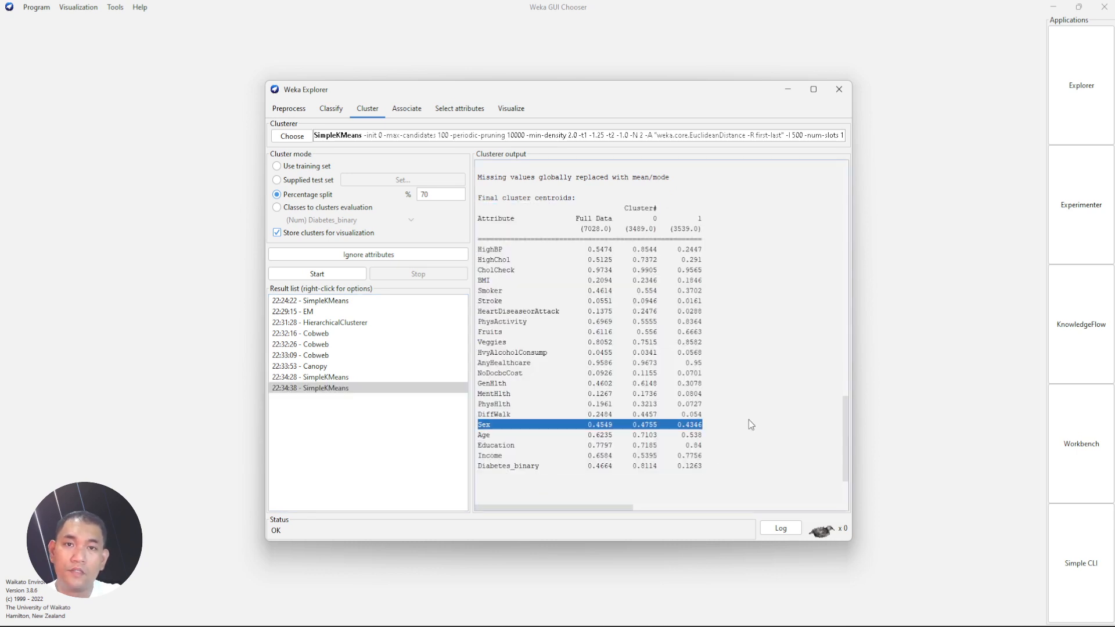